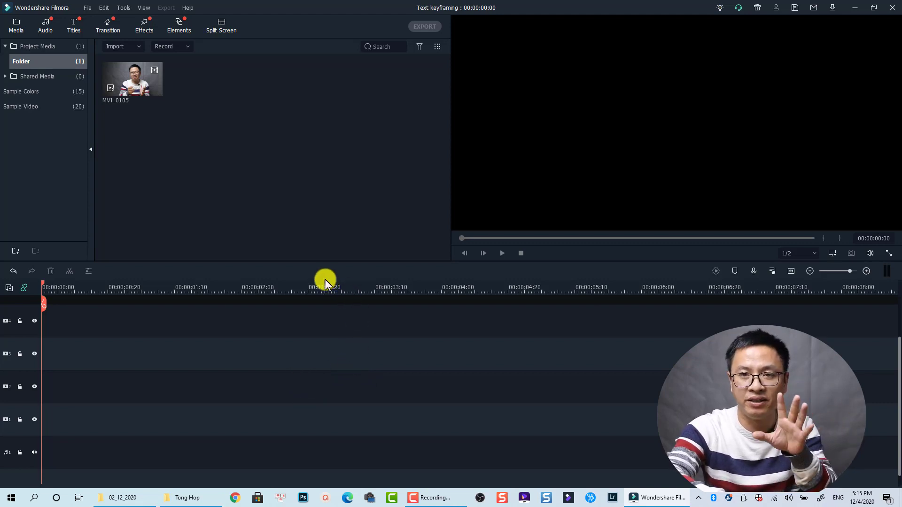
Drag Default Title from the Titles category onto the timeline and zoom to fit its 5 seconds.
{"action": "left_click", "coordinate": [71, 30]}
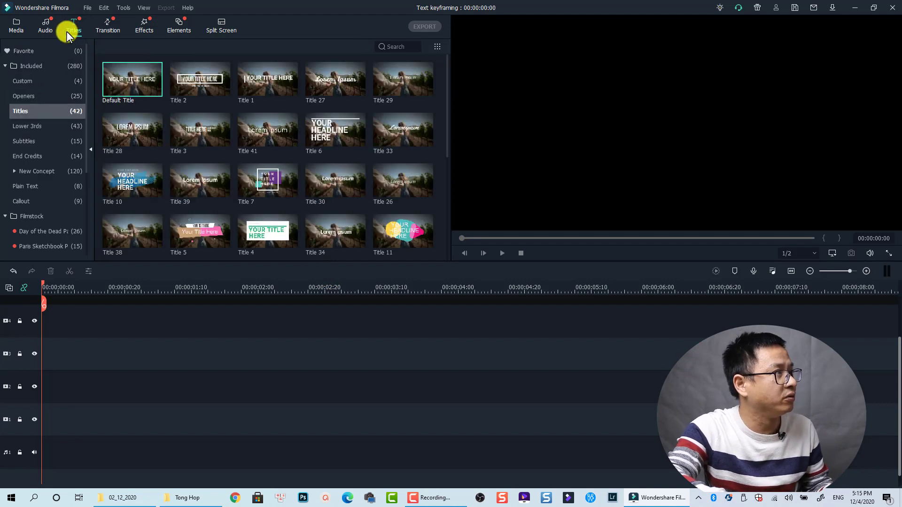
{"action": "left_click", "coordinate": [24, 64]}
{"action": "left_click", "coordinate": [6, 66]}
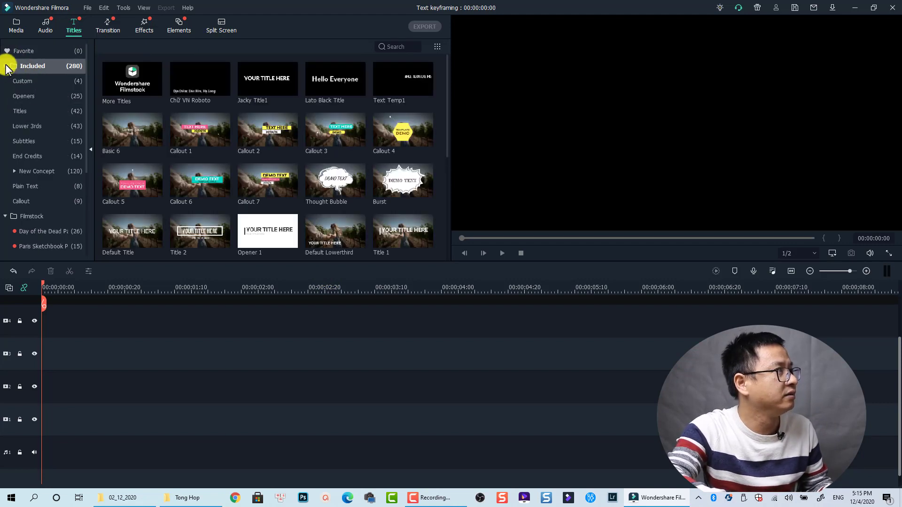
{"action": "left_click", "coordinate": [29, 110]}
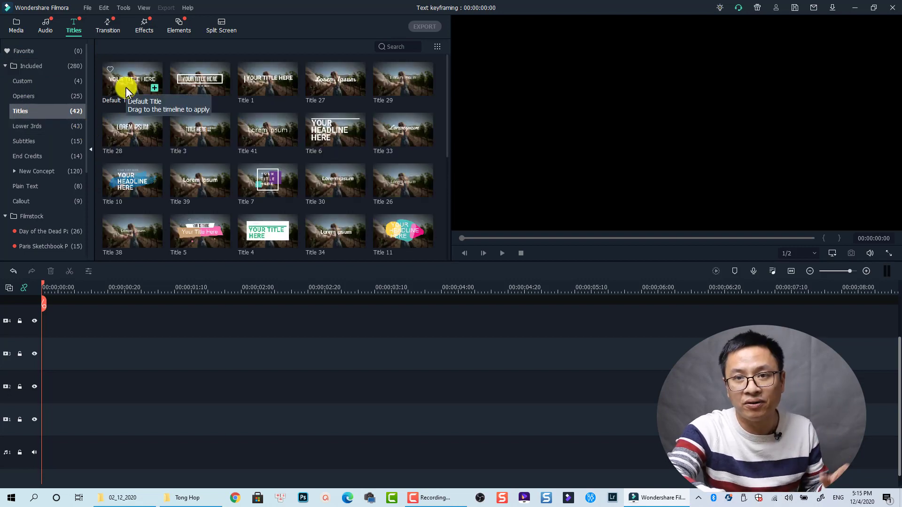
{"action": "left_click_drag", "start_coordinate": [126, 87], "coordinate": [69, 357]}
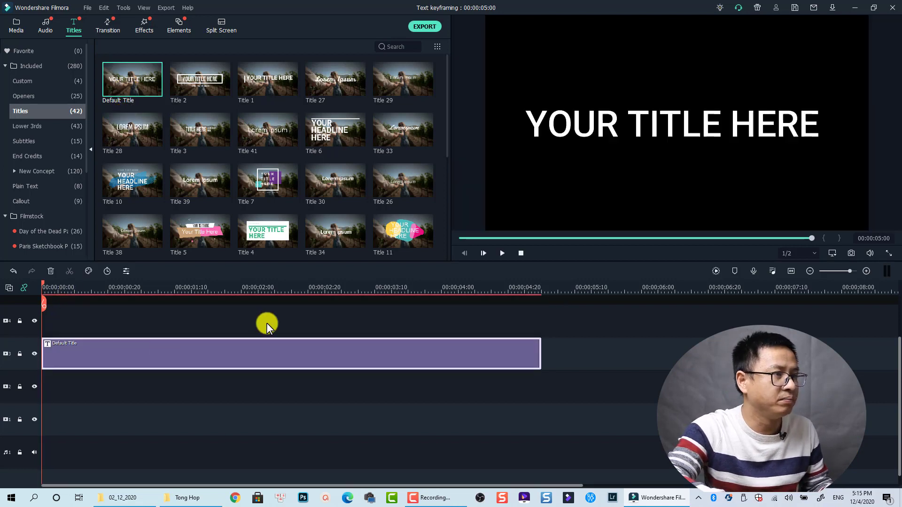
{"action": "left_click", "coordinate": [789, 273]}
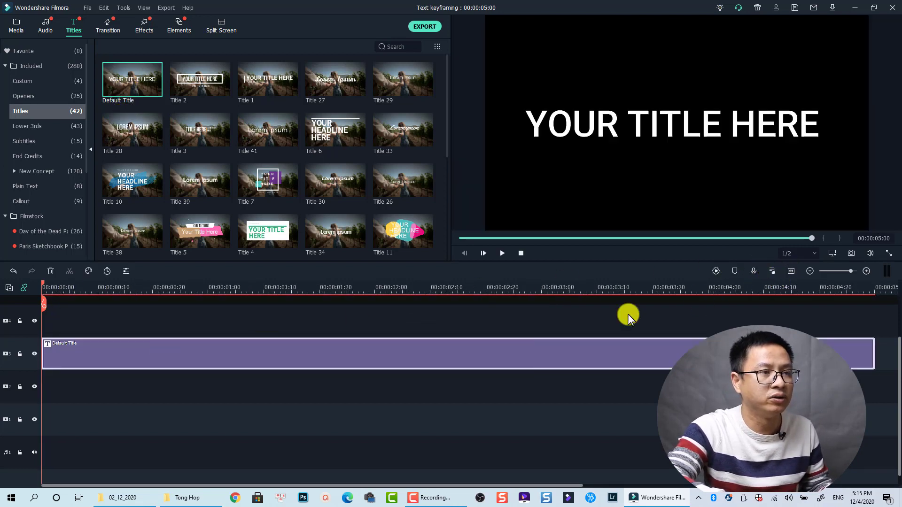
Replace the title's placeholder text with 'Floating Text'.
{"action": "double_click", "coordinate": [258, 359]}
{"action": "left_click", "coordinate": [245, 101]}
{"action": "key", "text": "ctrl+a"}
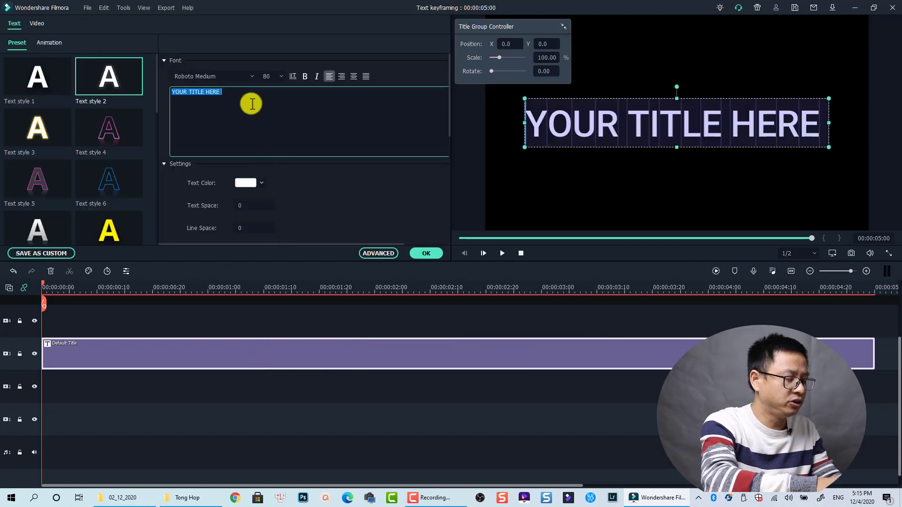
{"action": "type", "text": "Floating T"}
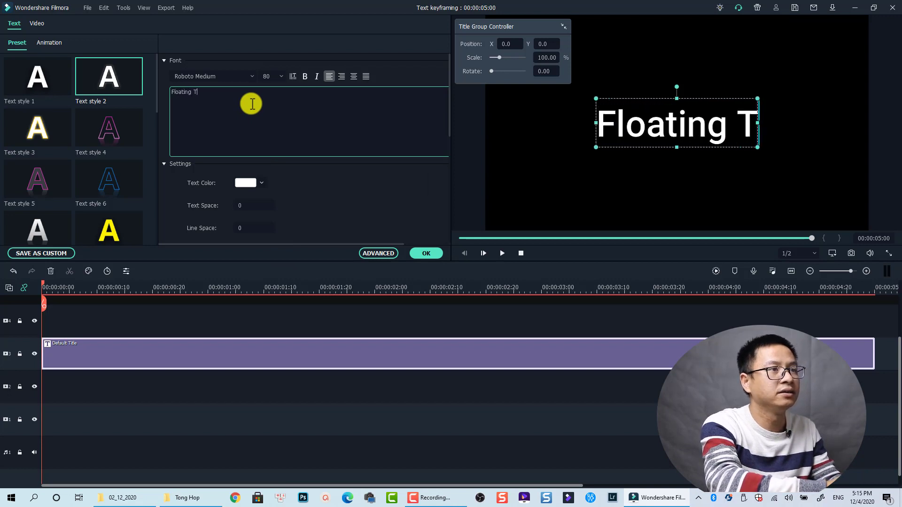
{"action": "type", "text": "ext"}
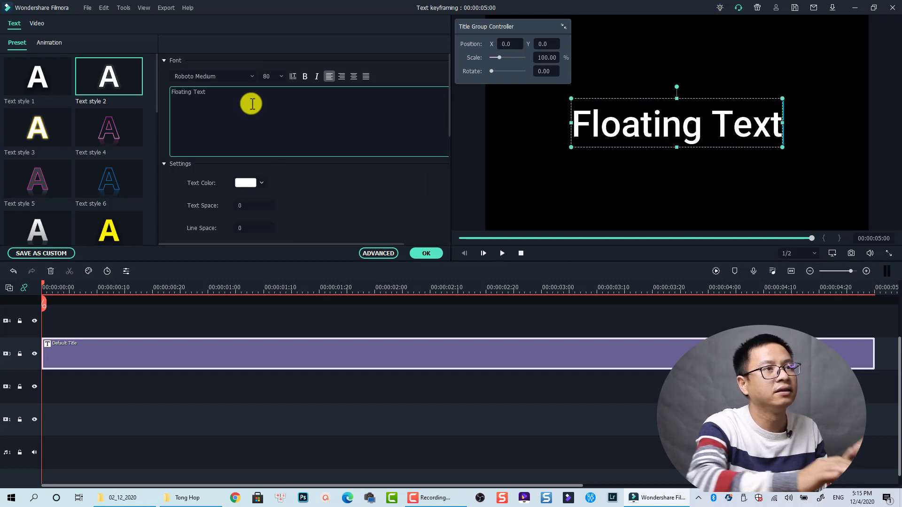
Set the title font to Bebas Neue at size 120.
{"action": "left_click", "coordinate": [215, 76]}
{"action": "type", "text": "Bebas Neue"}
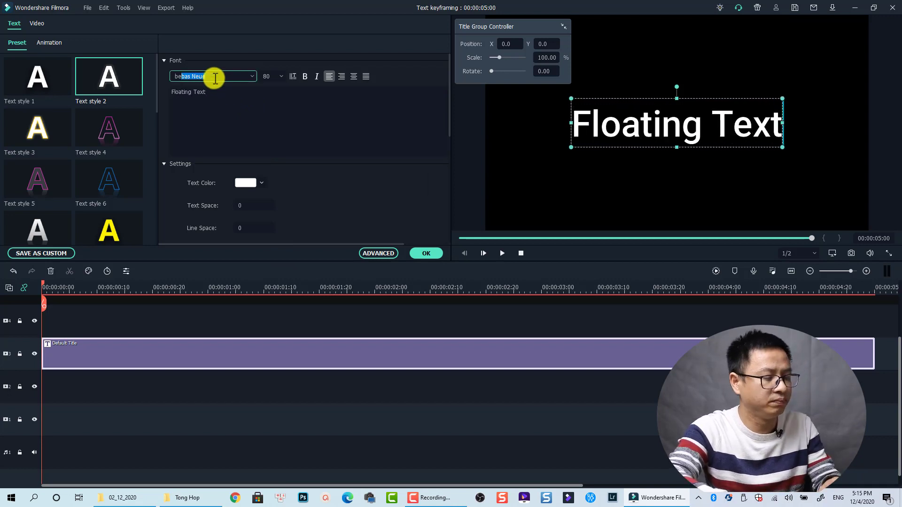
{"action": "left_click", "coordinate": [268, 76]}
{"action": "type", "text": "100"}
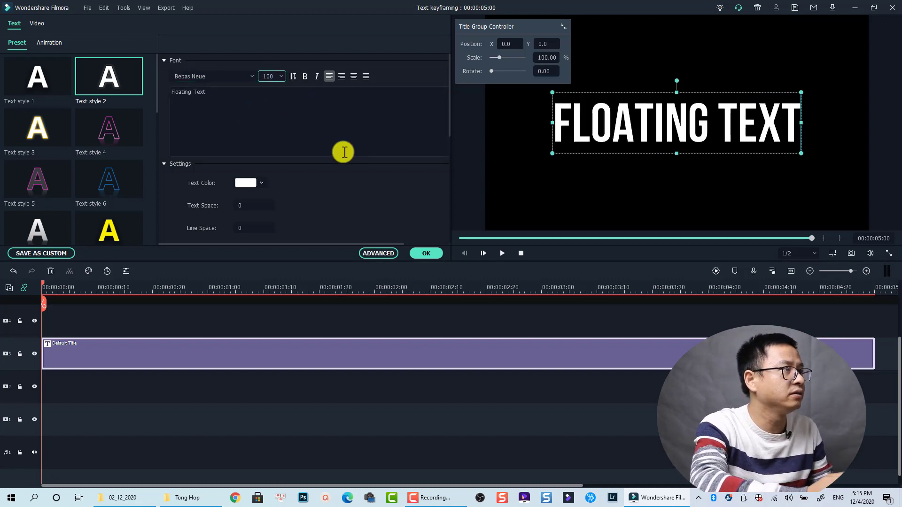
{"action": "double_click", "coordinate": [262, 76]}
{"action": "type", "text": "12"}
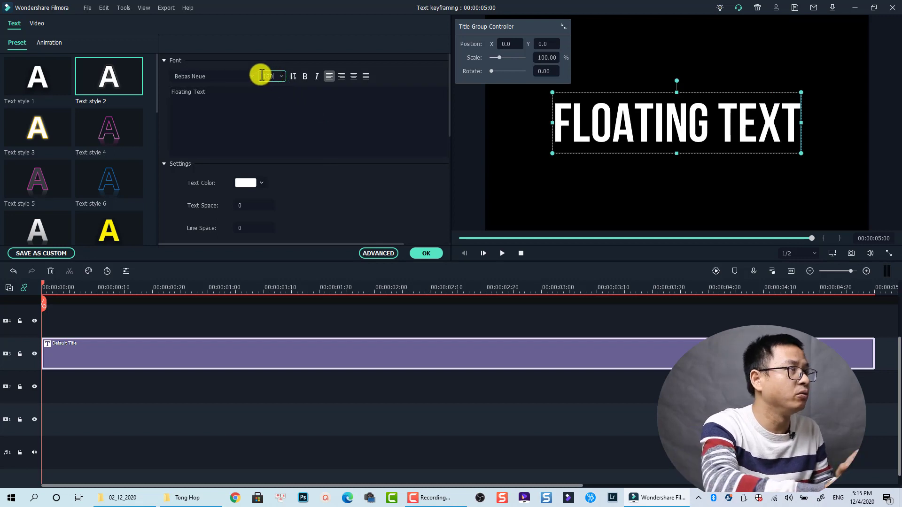
{"action": "type", "text": "0"}
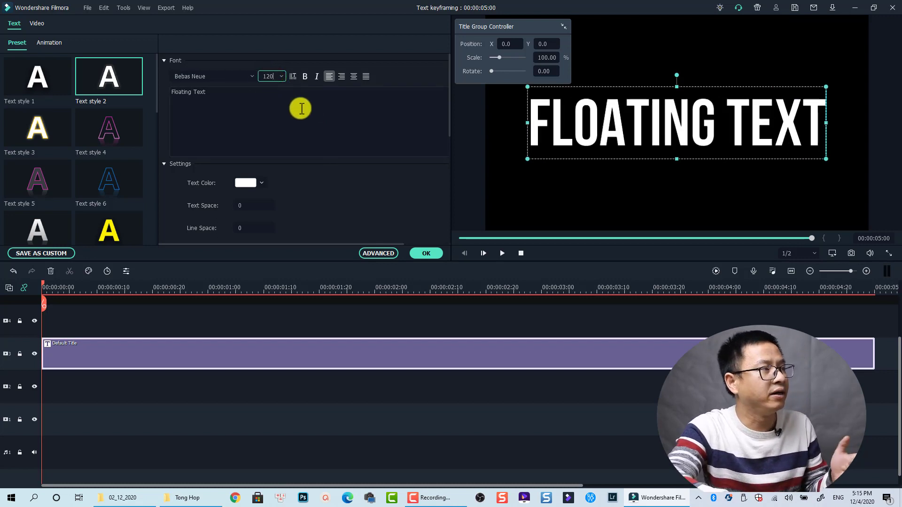
{"action": "left_click", "coordinate": [385, 192]}
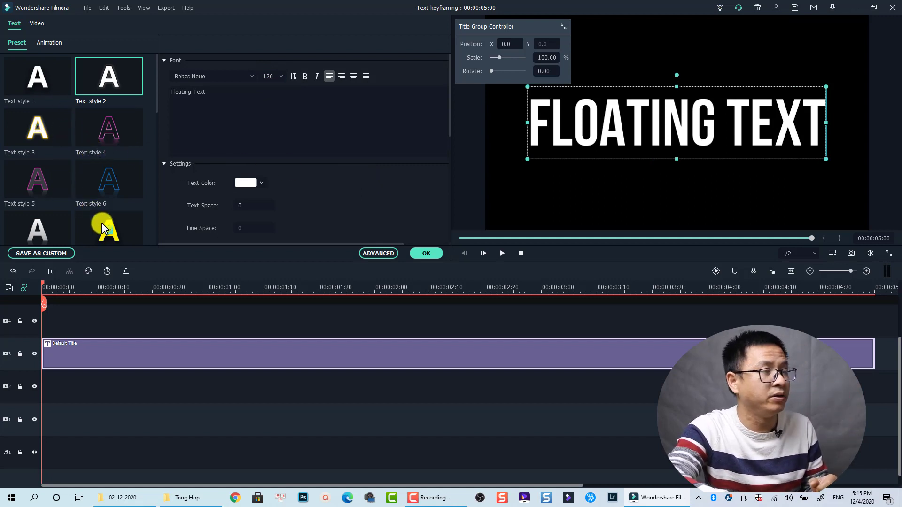
Try the yellow text style, then return to the plain white Text style 2.
{"action": "left_click", "coordinate": [138, 227]}
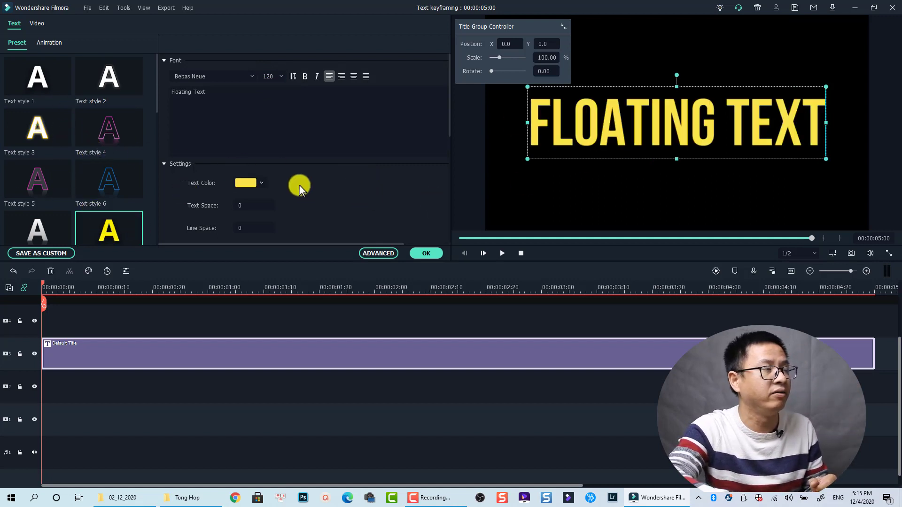
{"action": "left_click", "coordinate": [44, 85]}
{"action": "left_click", "coordinate": [126, 89]}
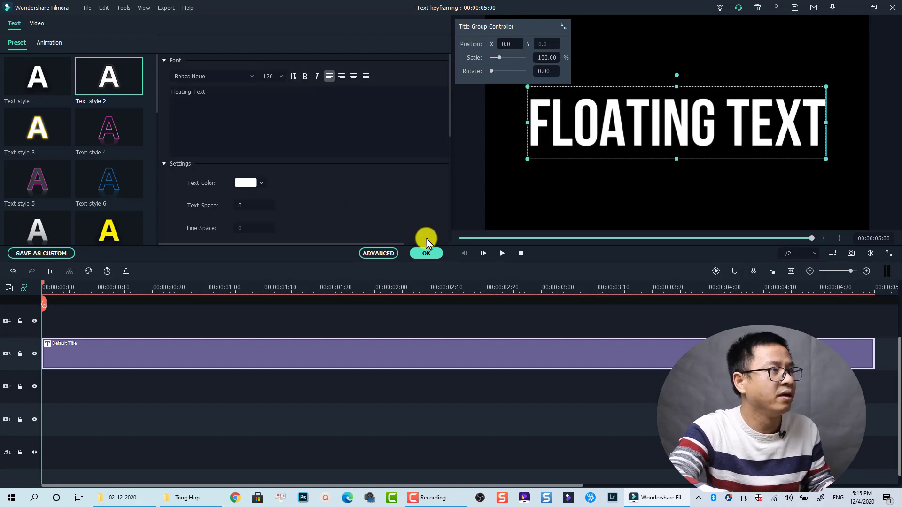
Apply the title edits and place the Water Ripple distortion on the track above the title.
{"action": "left_click", "coordinate": [430, 253]}
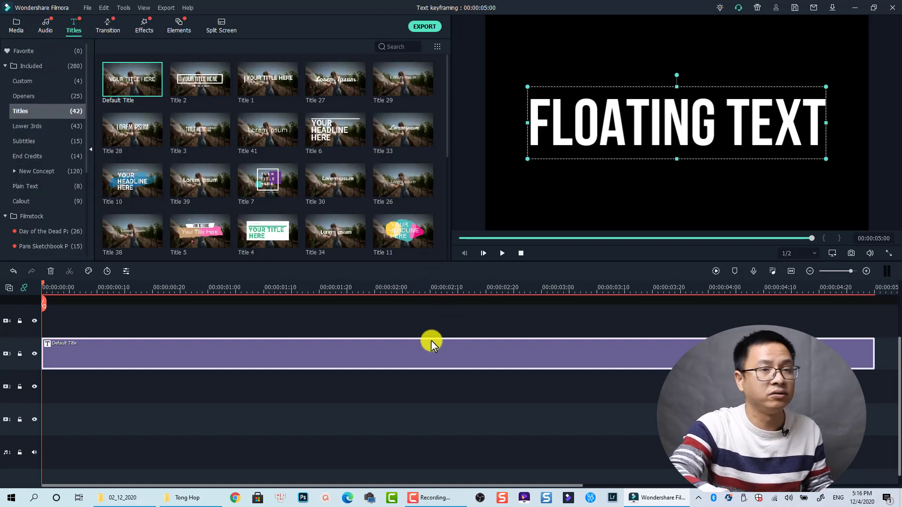
{"action": "left_click", "coordinate": [142, 27]}
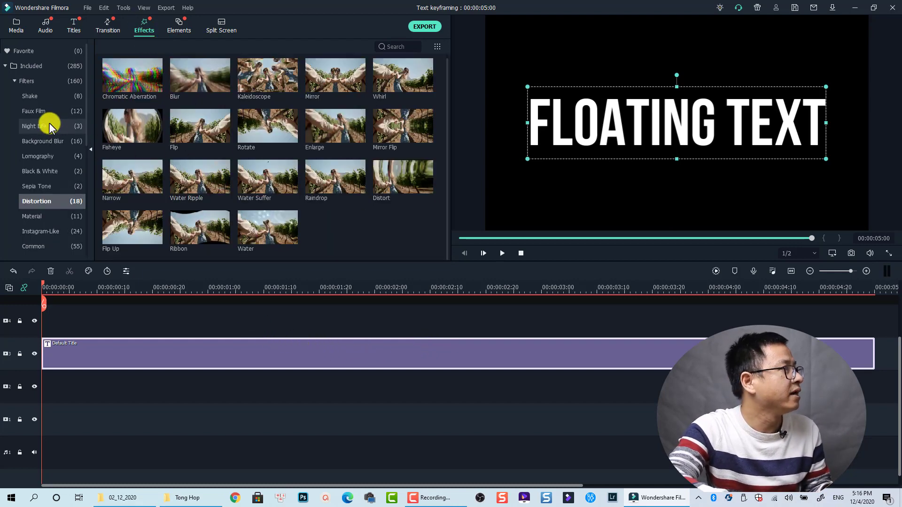
{"action": "left_click", "coordinate": [25, 66]}
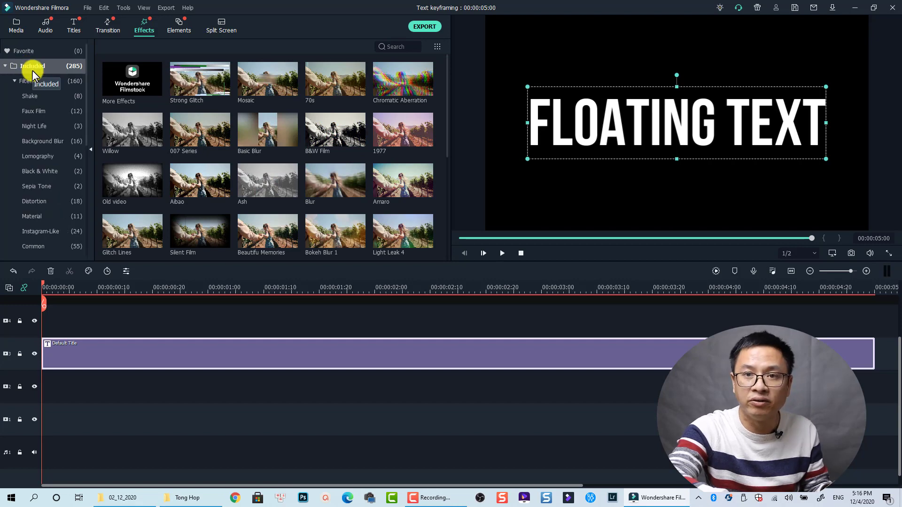
{"action": "left_click", "coordinate": [35, 199]}
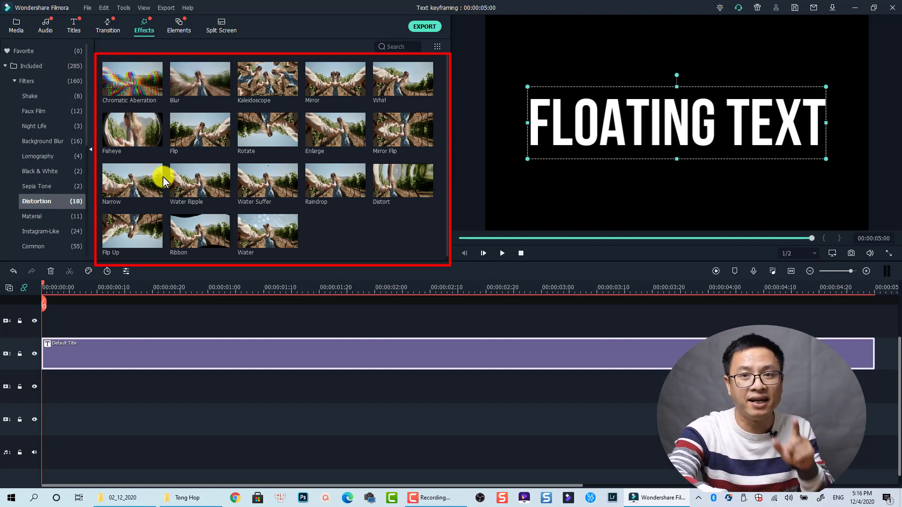
{"action": "left_click", "coordinate": [196, 189]}
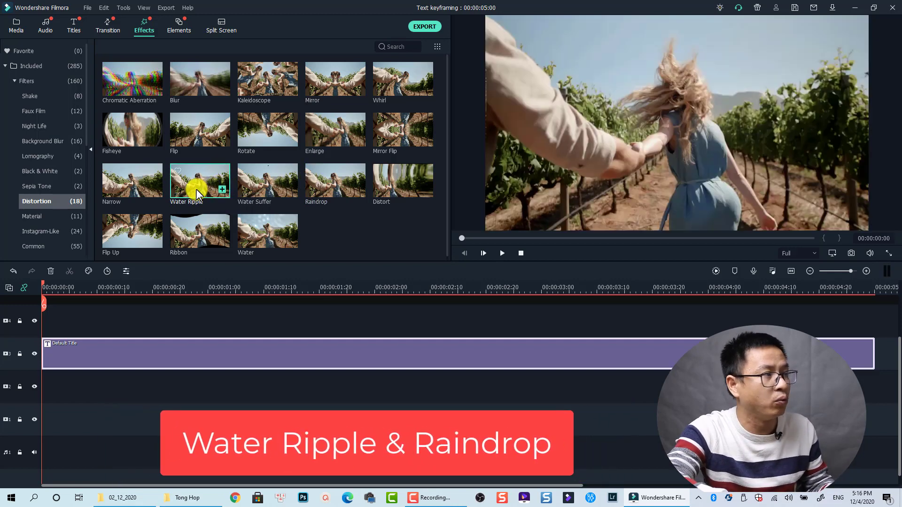
{"action": "left_click_drag", "start_coordinate": [196, 189], "coordinate": [19, 333]}
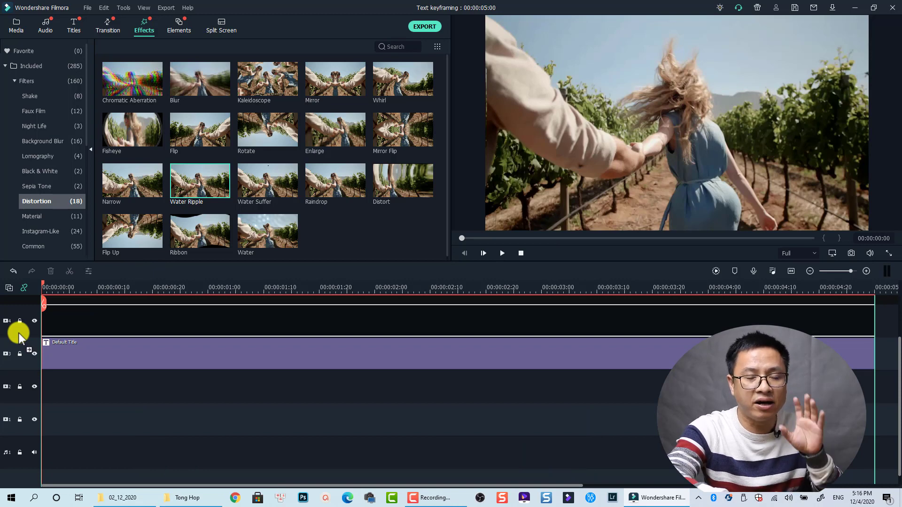
{"action": "left_click_drag", "start_coordinate": [19, 333], "coordinate": [19, 332]}
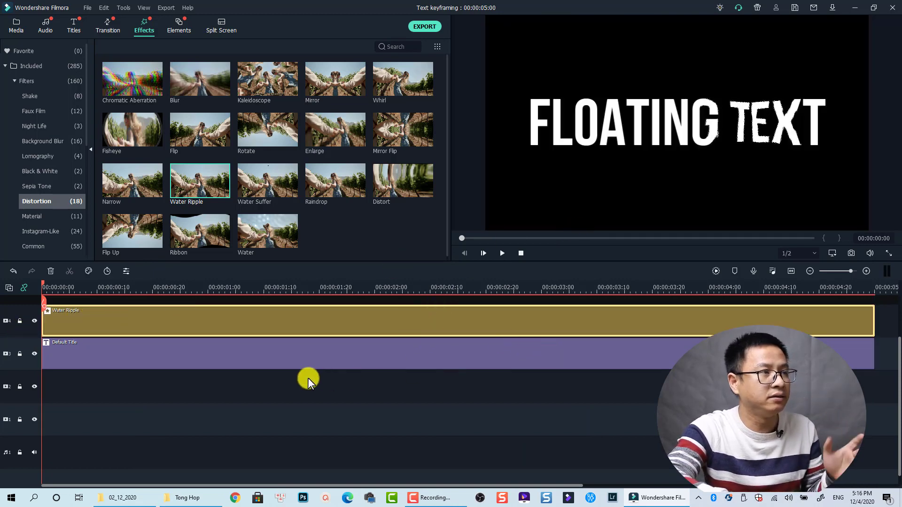
Play back the rippling text, then select the Water Ripple effect clip.
{"action": "left_click", "coordinate": [258, 405]}
{"action": "key", "text": "space"}
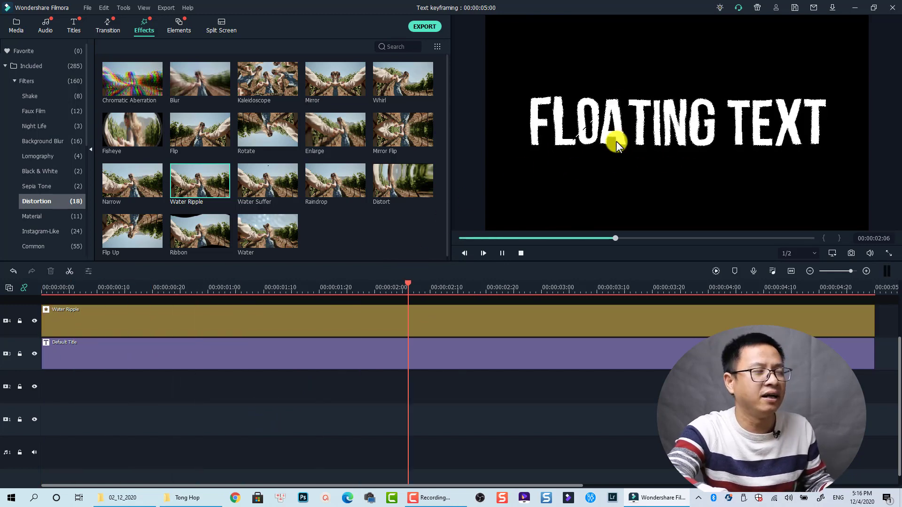
{"action": "key", "text": "space"}
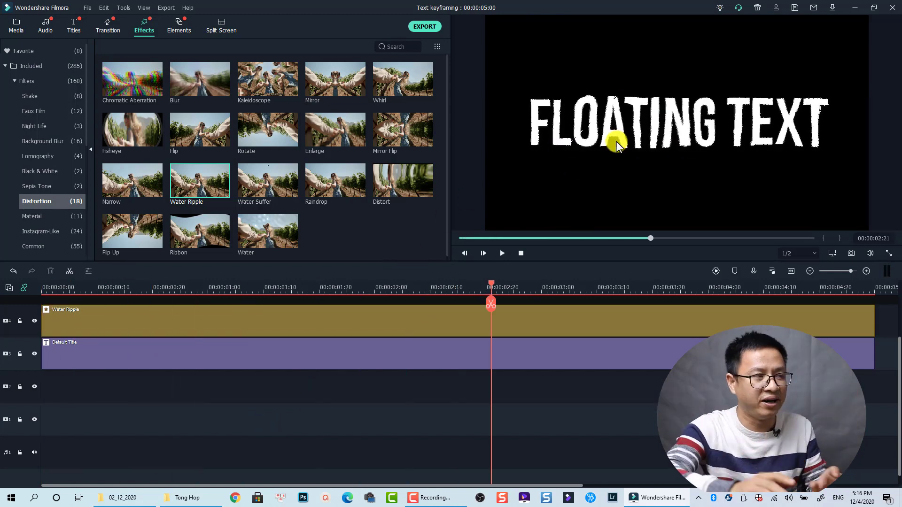
{"action": "left_click", "coordinate": [224, 326]}
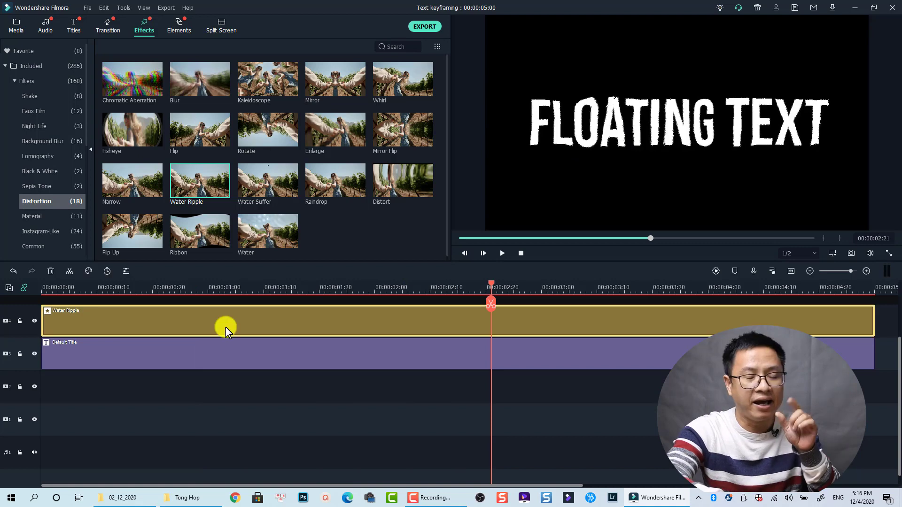
Raise the Water Ripple Level to 100 and enter 500 for its Height.
{"action": "double_click", "coordinate": [197, 323]}
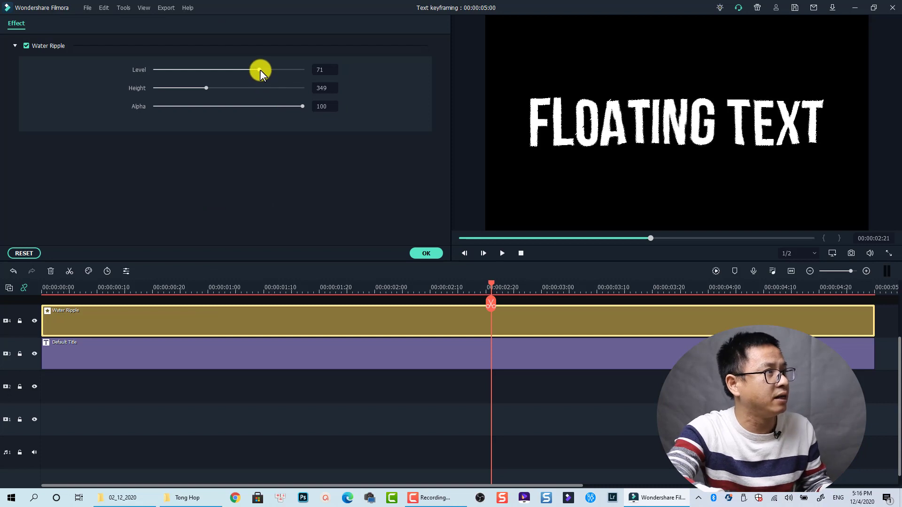
{"action": "left_click_drag", "start_coordinate": [257, 69], "coordinate": [306, 79]}
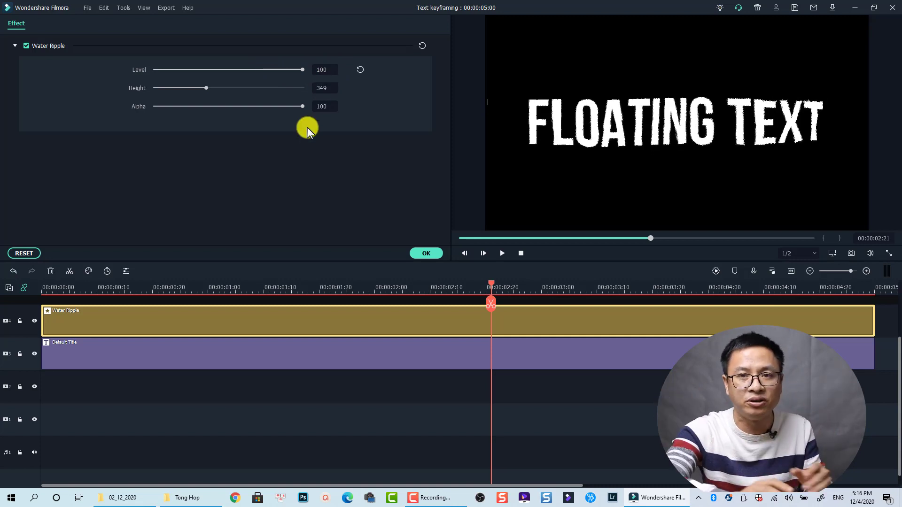
{"action": "left_click", "coordinate": [207, 88]}
{"action": "double_click", "coordinate": [325, 88]}
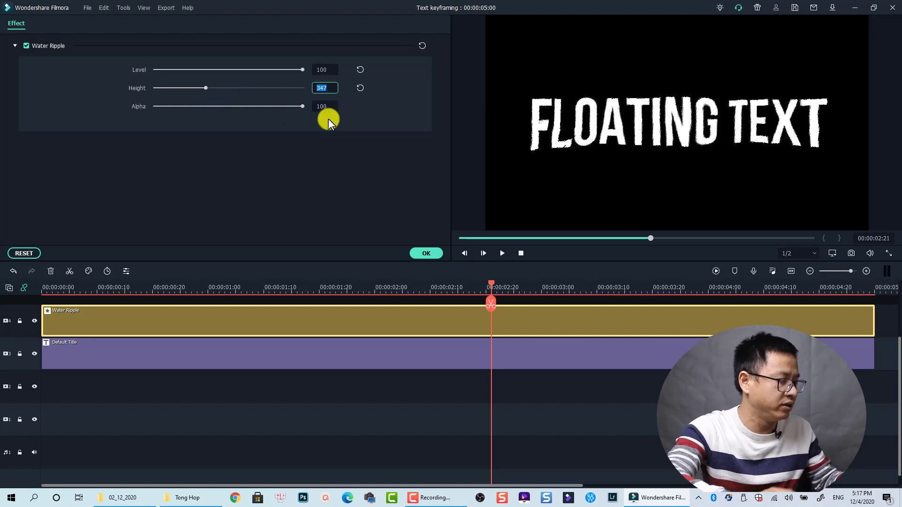
{"action": "type", "text": "500"}
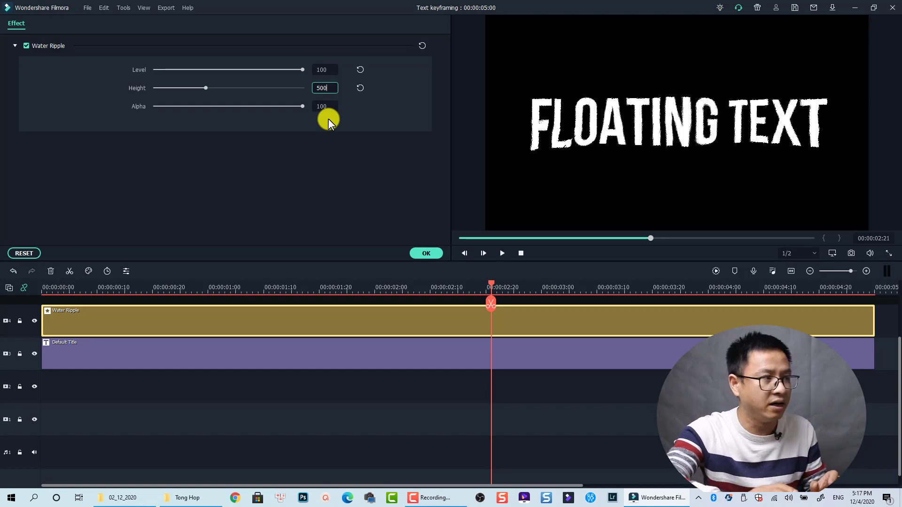
Preview the rippled title, then add Raindrop on a new track above and replay it.
{"action": "left_click", "coordinate": [433, 252]}
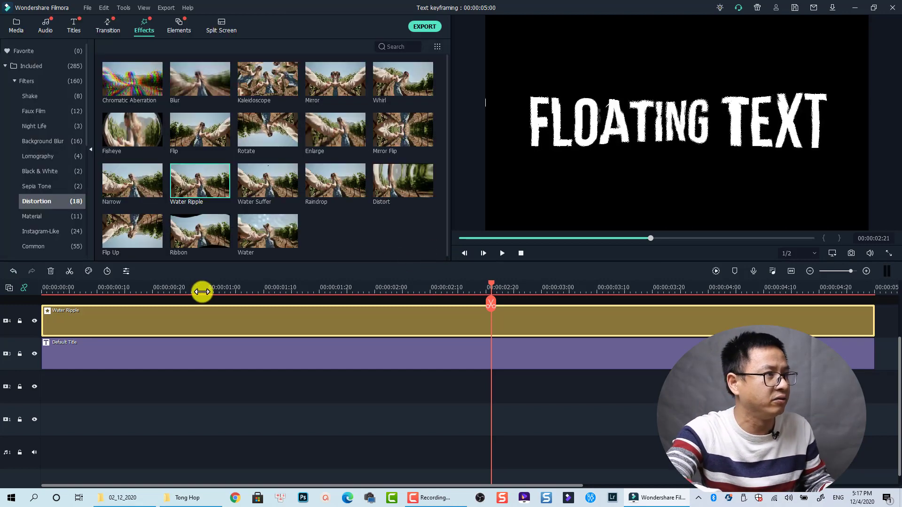
{"action": "left_click", "coordinate": [48, 286]}
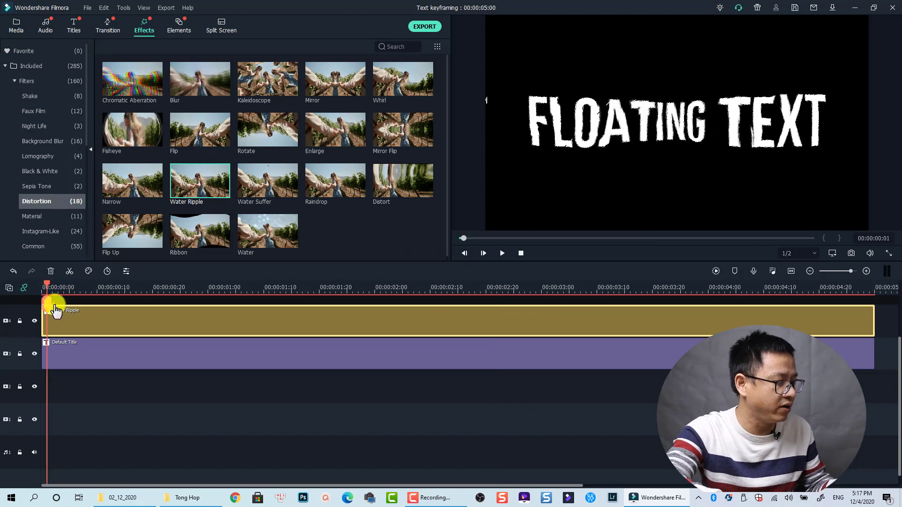
{"action": "key", "text": "space"}
{"action": "key", "text": "space"}
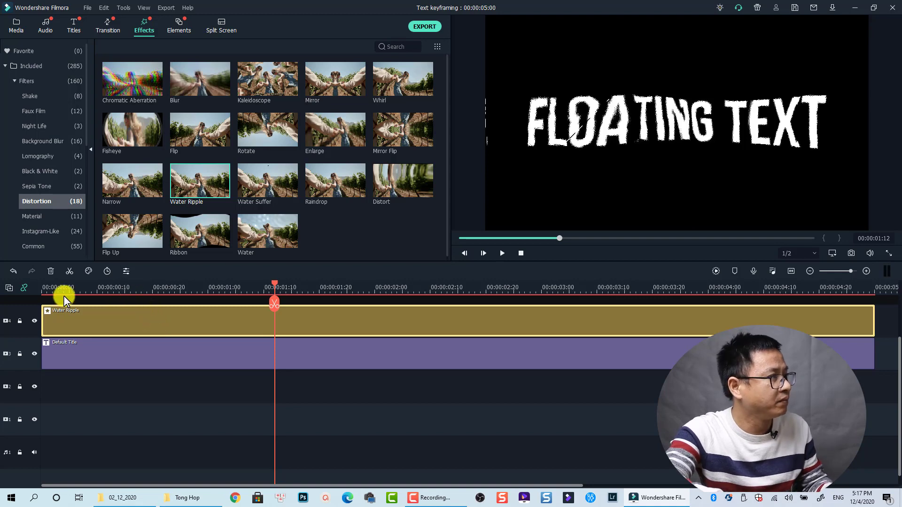
{"action": "left_click", "coordinate": [44, 288]}
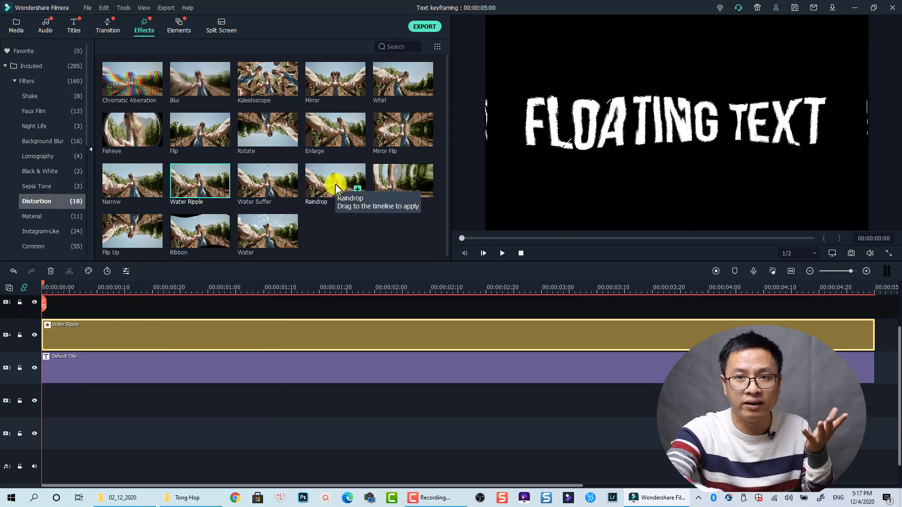
{"action": "left_click_drag", "start_coordinate": [332, 184], "coordinate": [33, 309]}
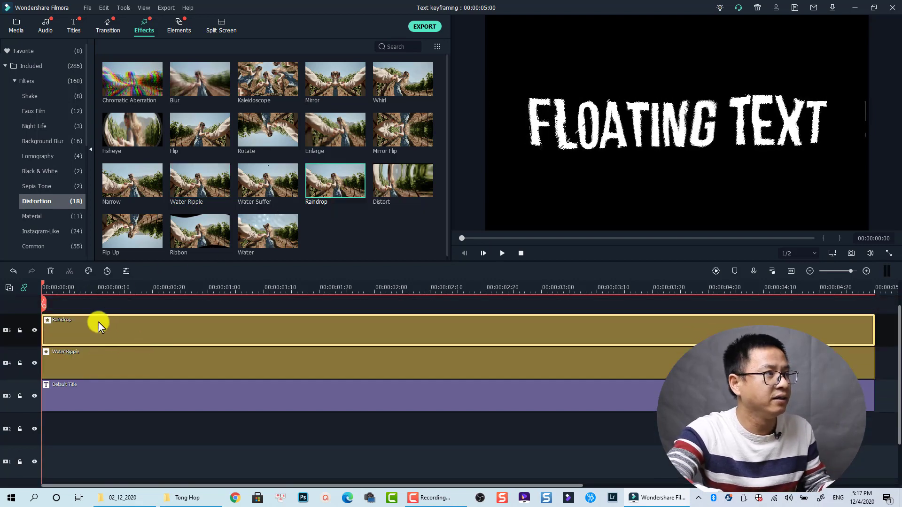
{"action": "key", "text": "space"}
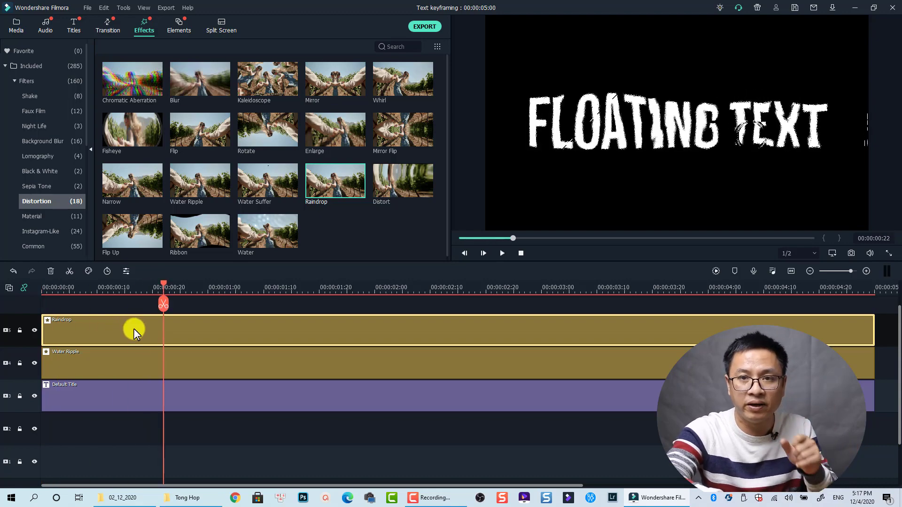
Enter 50 for the Raindrop Radius and drag Density up to its maximum of 10.
{"action": "double_click", "coordinate": [133, 328]}
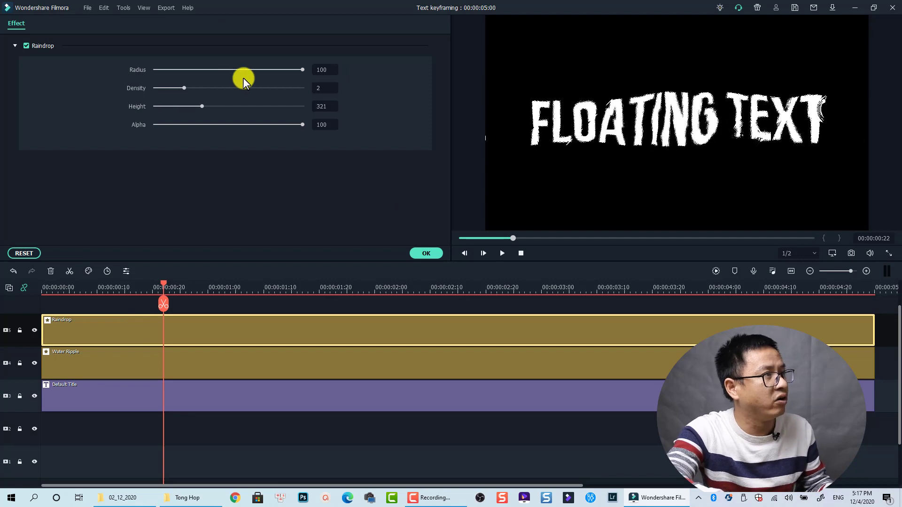
{"action": "left_click_drag", "start_coordinate": [302, 69], "coordinate": [241, 66]}
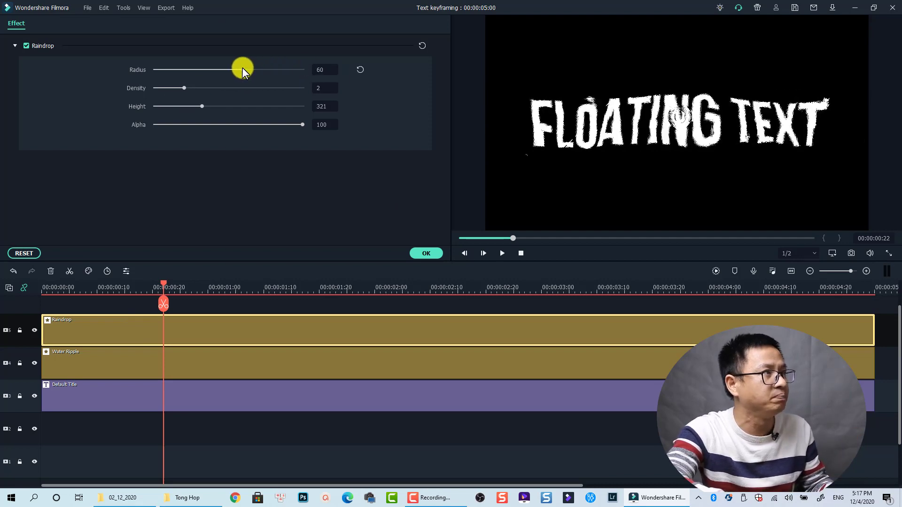
{"action": "left_click", "coordinate": [324, 72]}
{"action": "type", "text": "50"}
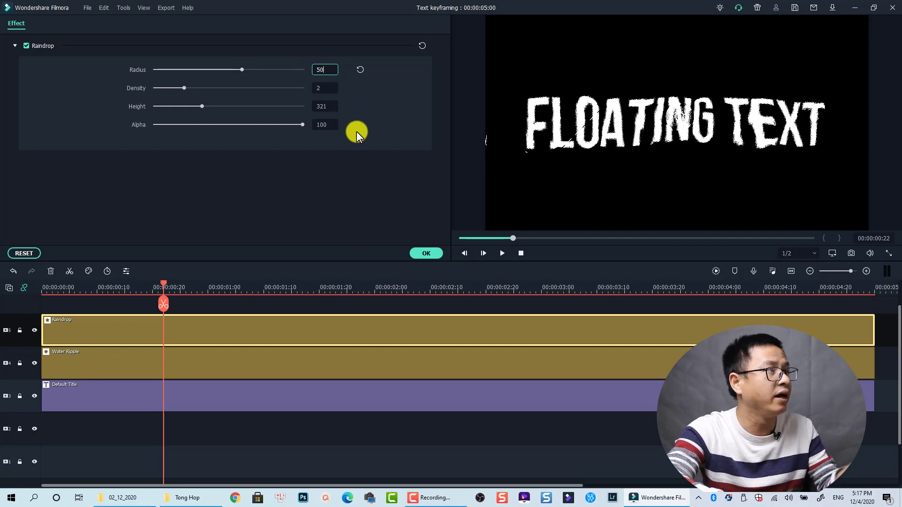
{"action": "key", "text": "Return"}
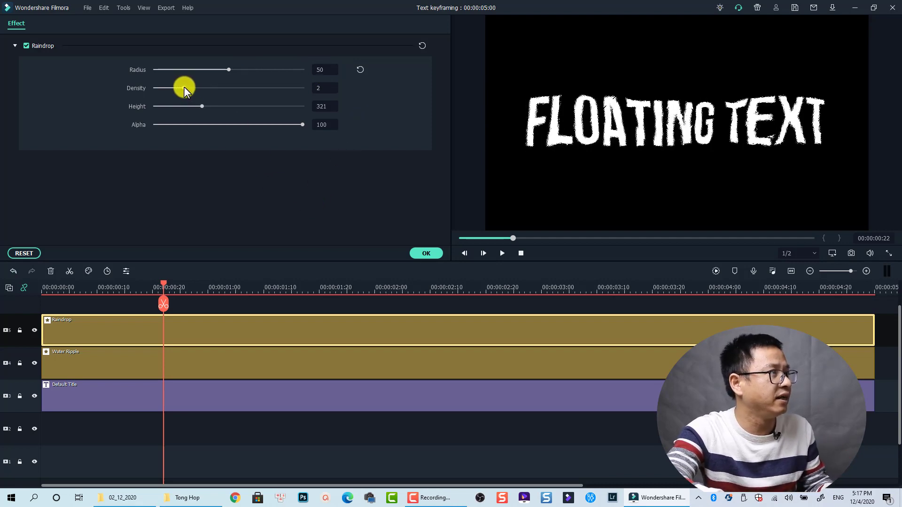
{"action": "left_click_drag", "start_coordinate": [184, 88], "coordinate": [312, 104]}
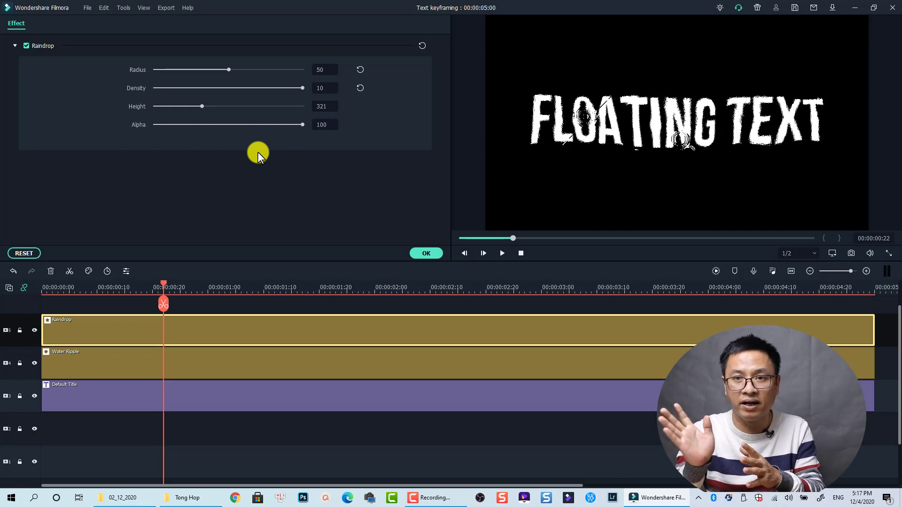
Put the Beach sample video on track 2 under the title, match project settings, and preview it.
{"action": "left_click", "coordinate": [425, 253]}
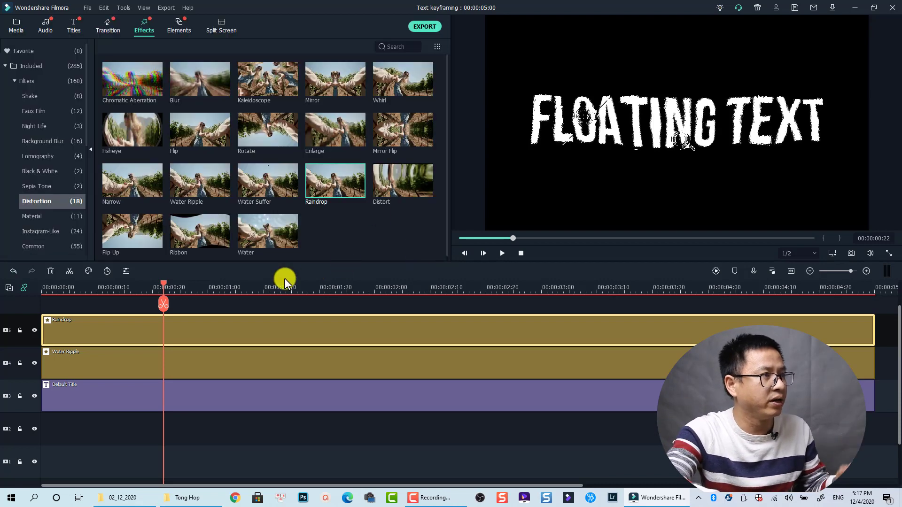
{"action": "left_click", "coordinate": [44, 290]}
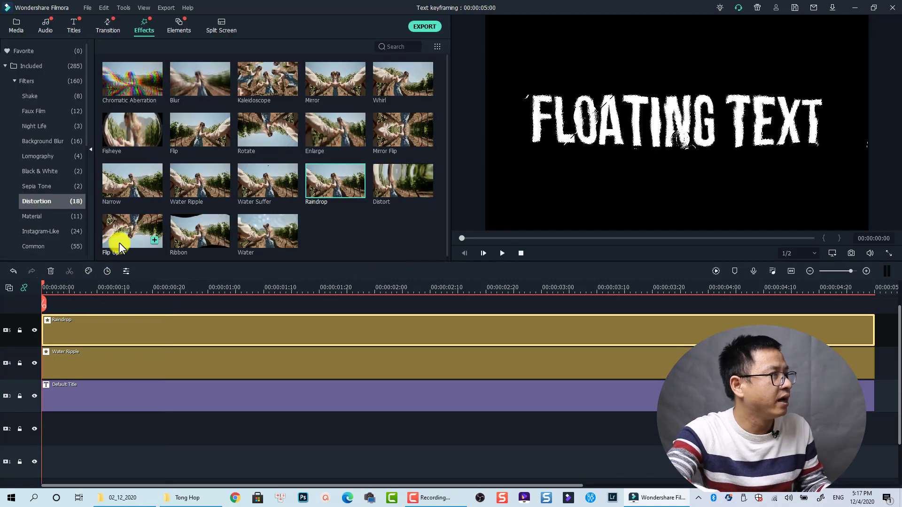
{"action": "left_click", "coordinate": [14, 31]}
{"action": "left_click", "coordinate": [38, 105]}
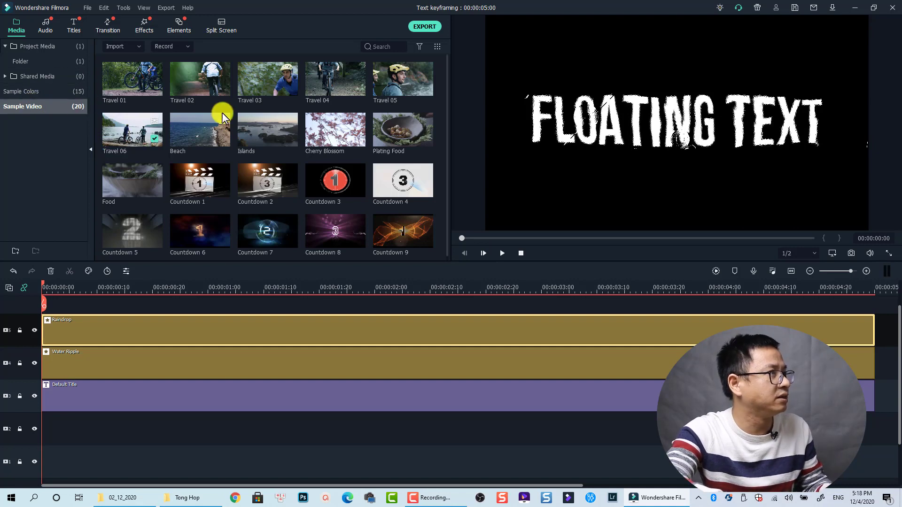
{"action": "left_click_drag", "start_coordinate": [193, 141], "coordinate": [36, 427]}
{"action": "left_click_drag", "start_coordinate": [88, 418], "coordinate": [88, 418]}
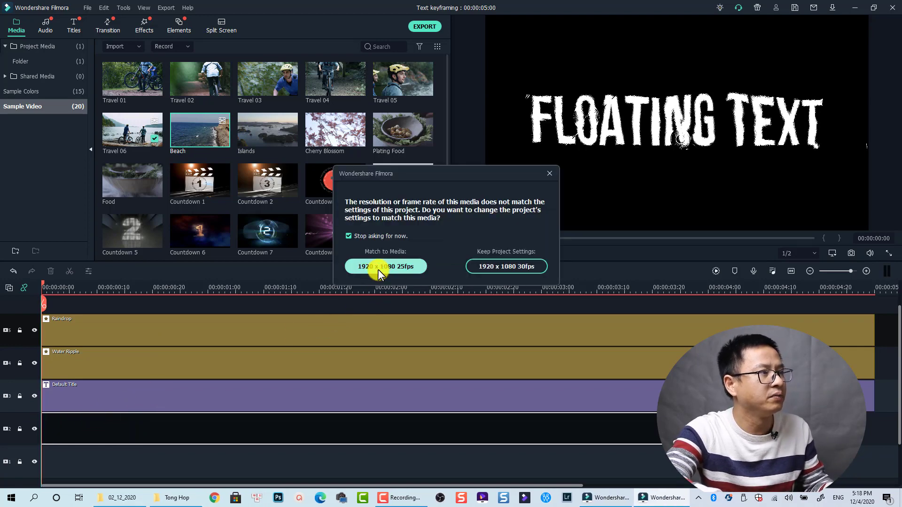
{"action": "left_click", "coordinate": [489, 266]}
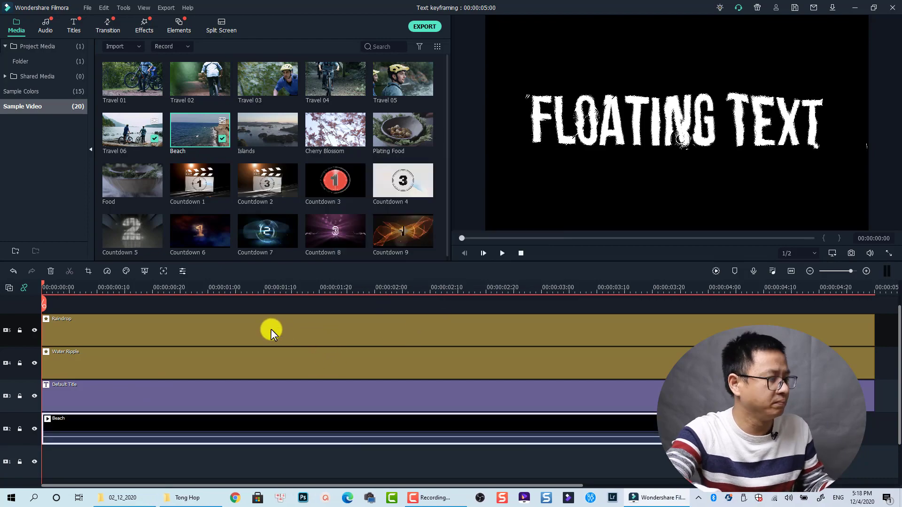
{"action": "key", "text": "space"}
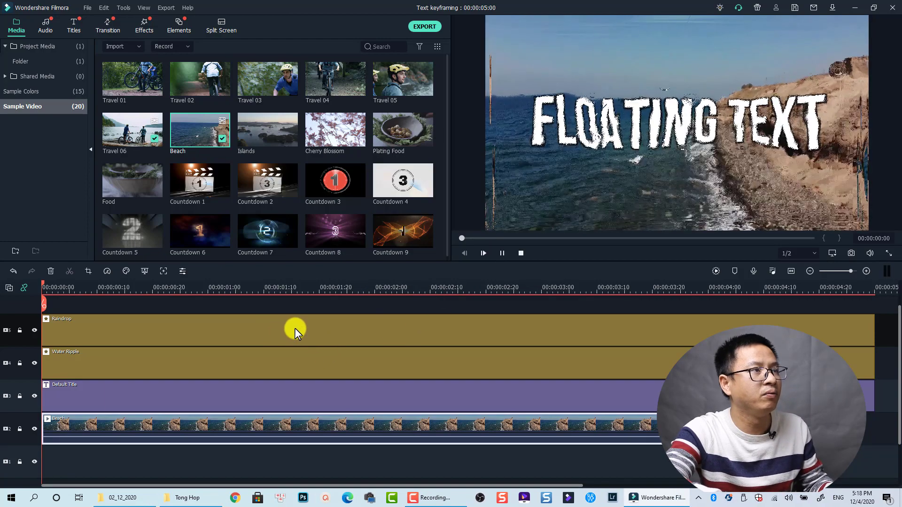
{"action": "key", "text": "space"}
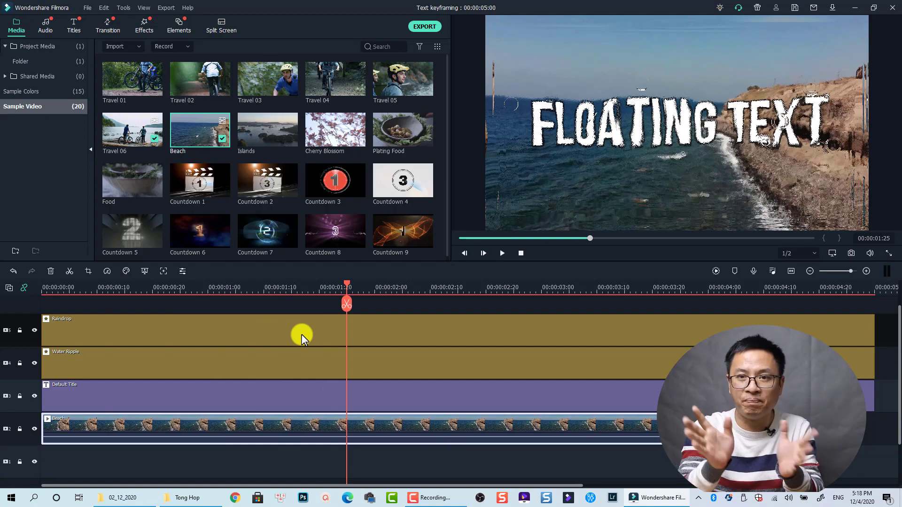
Delete the Beach clip and name the export file 'Text'.
{"action": "left_click", "coordinate": [616, 434]}
{"action": "key", "text": "Delete"}
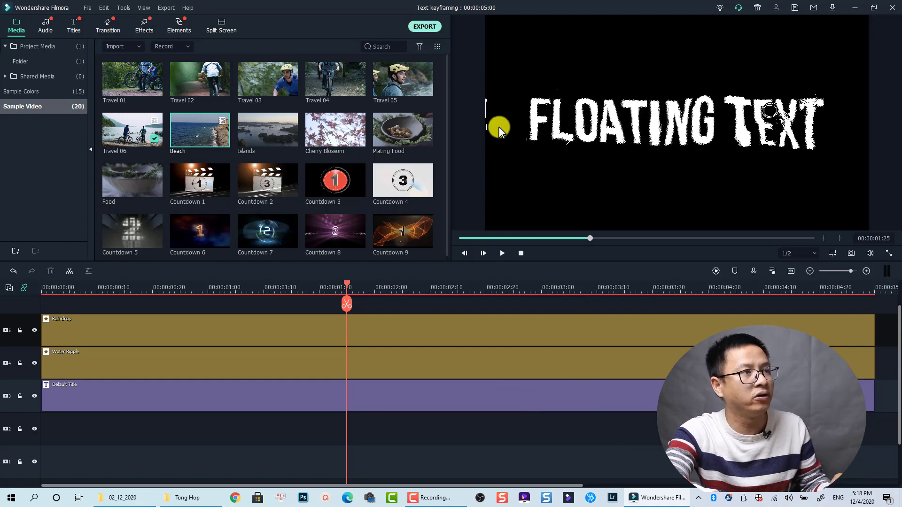
{"action": "key", "text": "ctrl+e"}
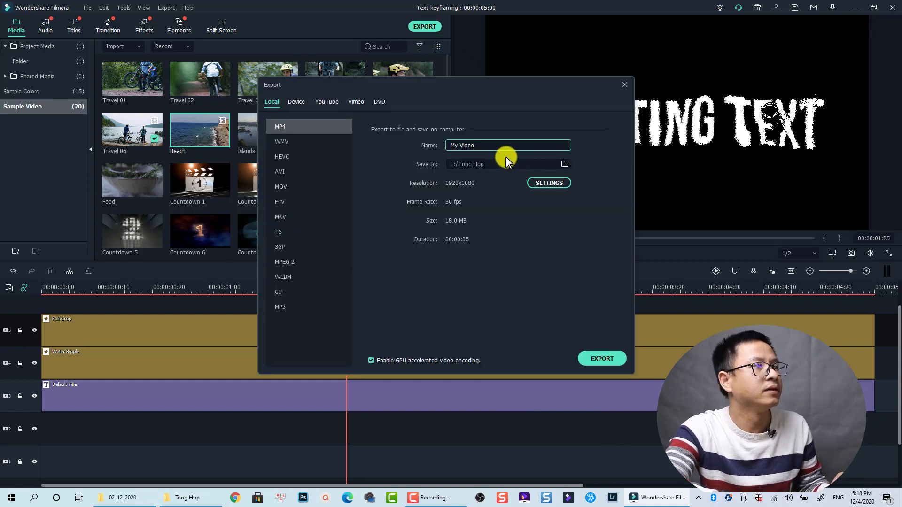
{"action": "left_click_drag", "start_coordinate": [485, 145], "coordinate": [413, 148]}
{"action": "type", "text": "Text"}
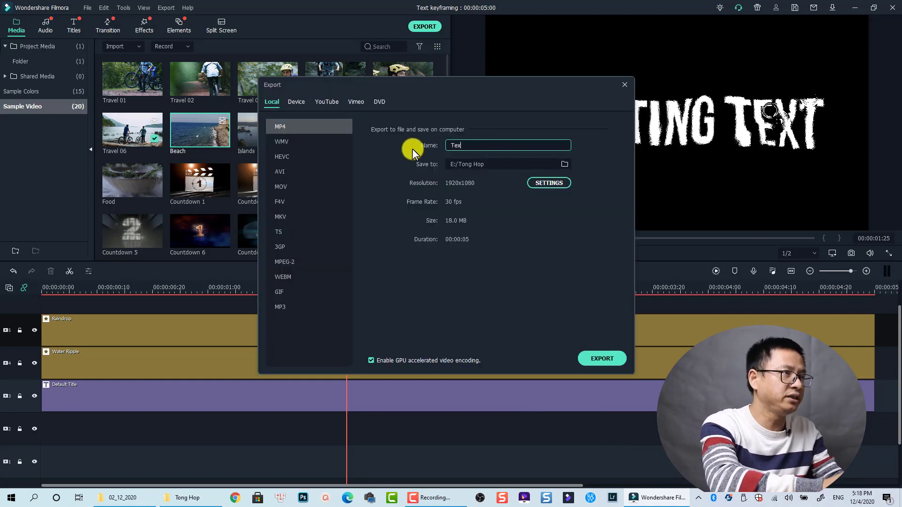
Set export quality to 30 fps and 30000 kbps, then start the export.
{"action": "left_click", "coordinate": [549, 183]}
{"action": "left_click", "coordinate": [430, 183]}
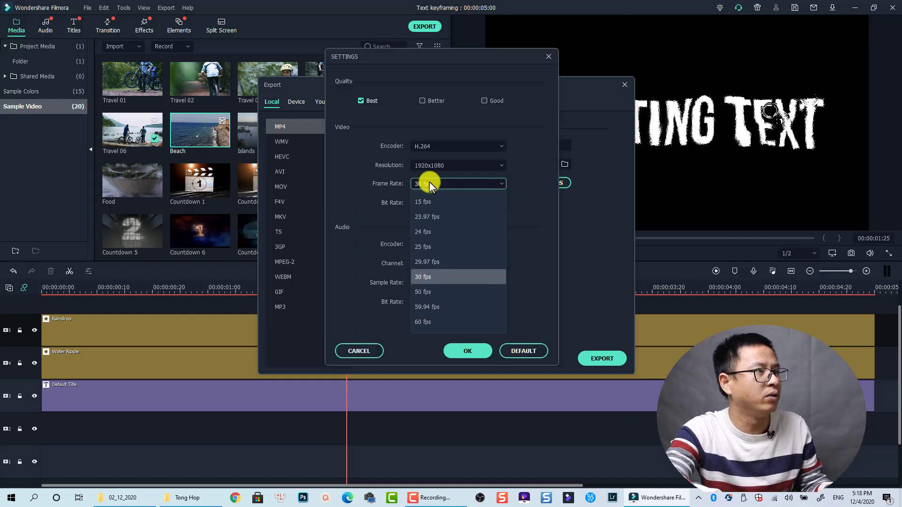
{"action": "left_click", "coordinate": [435, 185]}
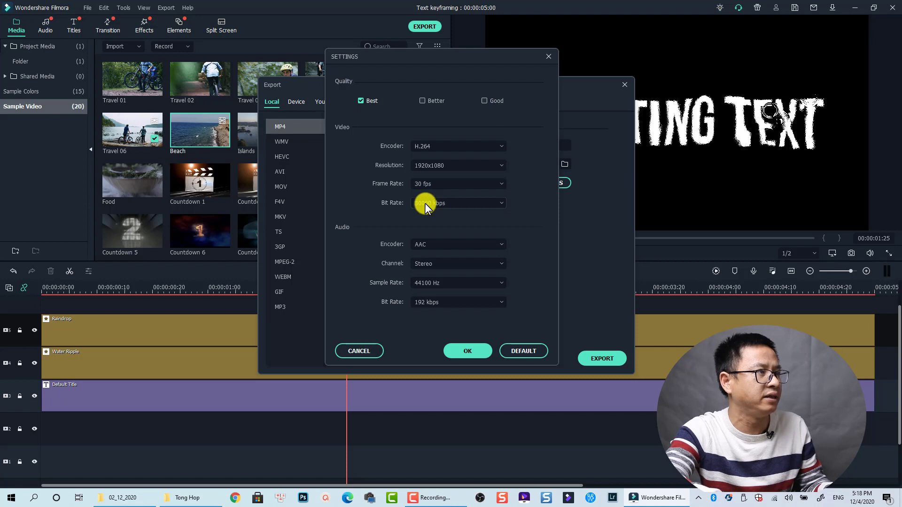
{"action": "left_click", "coordinate": [425, 203]}
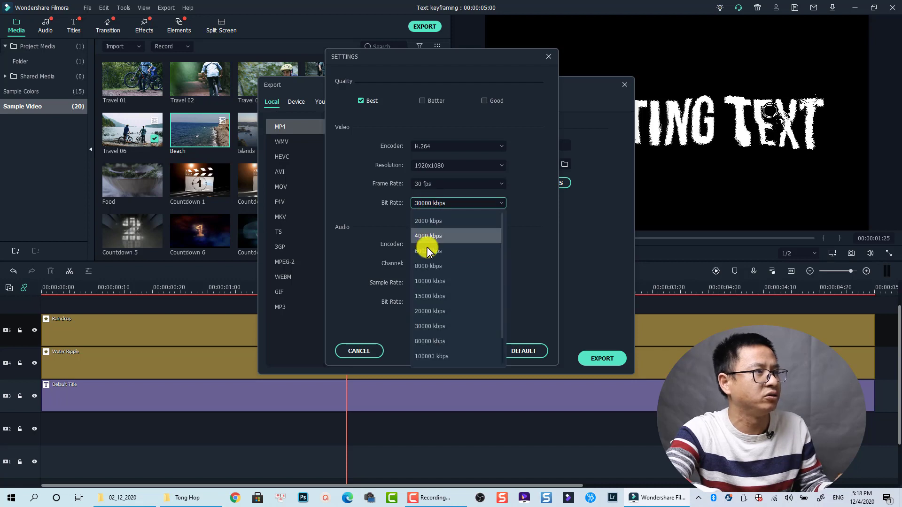
{"action": "left_click", "coordinate": [424, 326]}
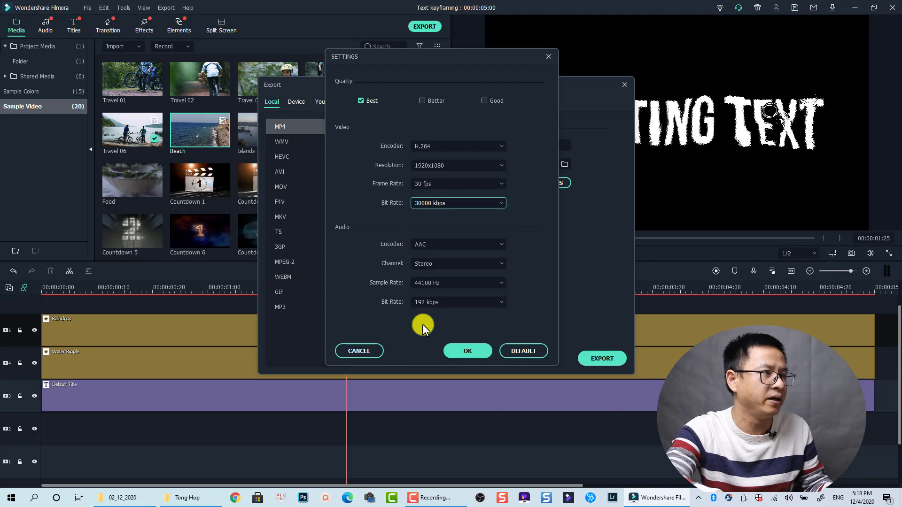
{"action": "left_click", "coordinate": [468, 350]}
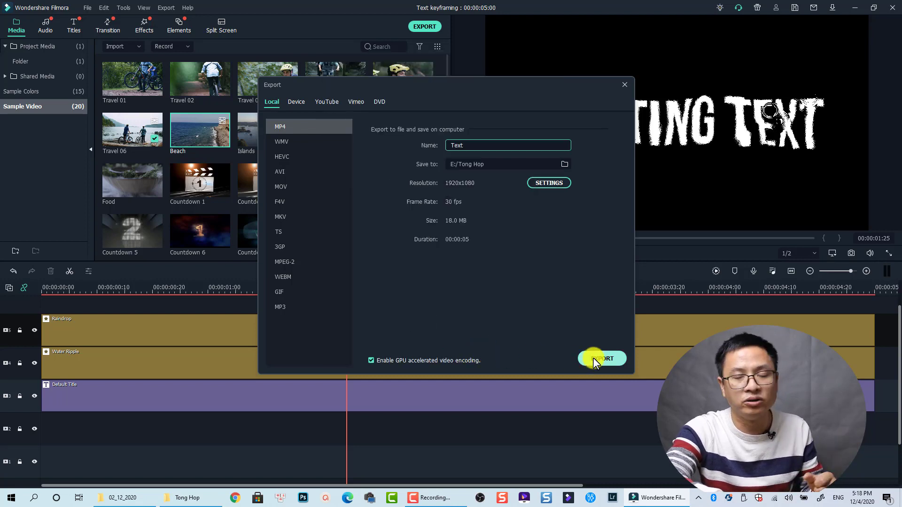
{"action": "key", "text": "Escape"}
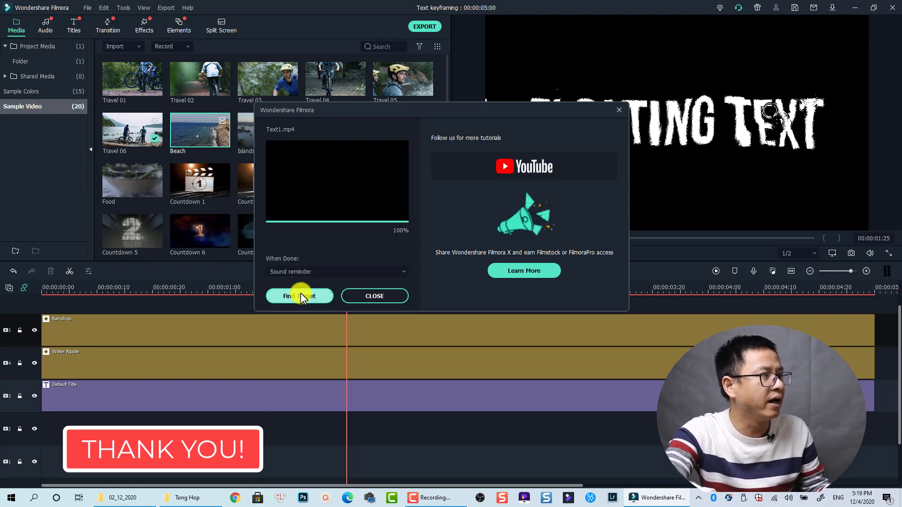
Once the export reaches 100%, show Text1.mp4 in the Tong Hop folder in File Explorer.
{"action": "left_click", "coordinate": [300, 296]}
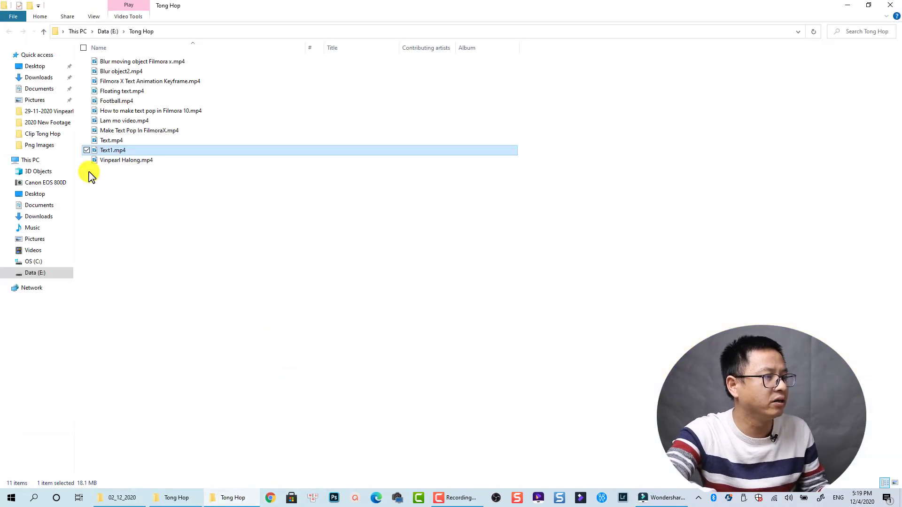
Switch to Project Media and delete all the title and effect clips from the timeline.
{"action": "left_click", "coordinate": [664, 497]}
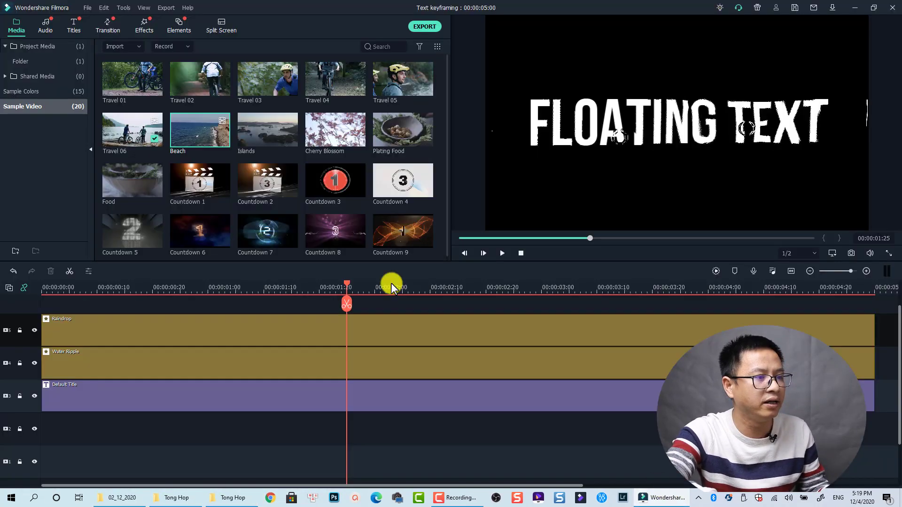
{"action": "left_click", "coordinate": [18, 60]}
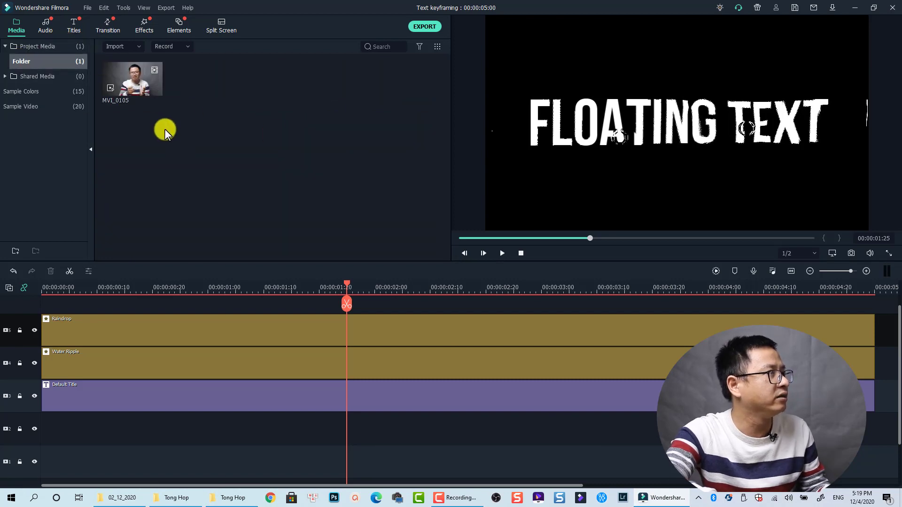
{"action": "left_click", "coordinate": [240, 354]}
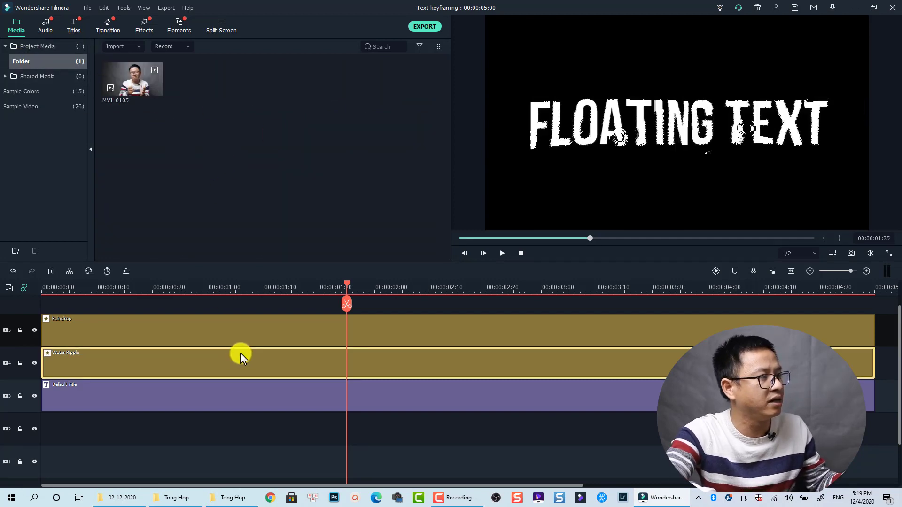
{"action": "key", "text": "ctrl+a"}
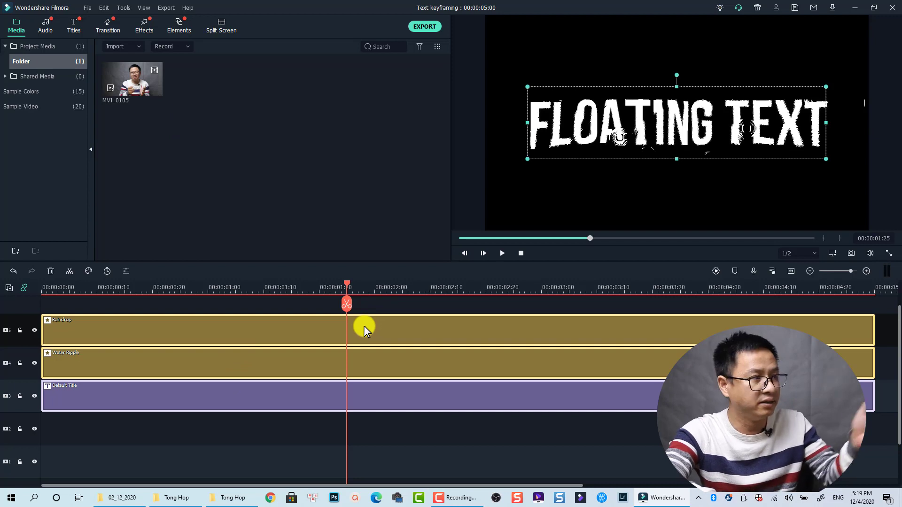
{"action": "key", "text": "Delete"}
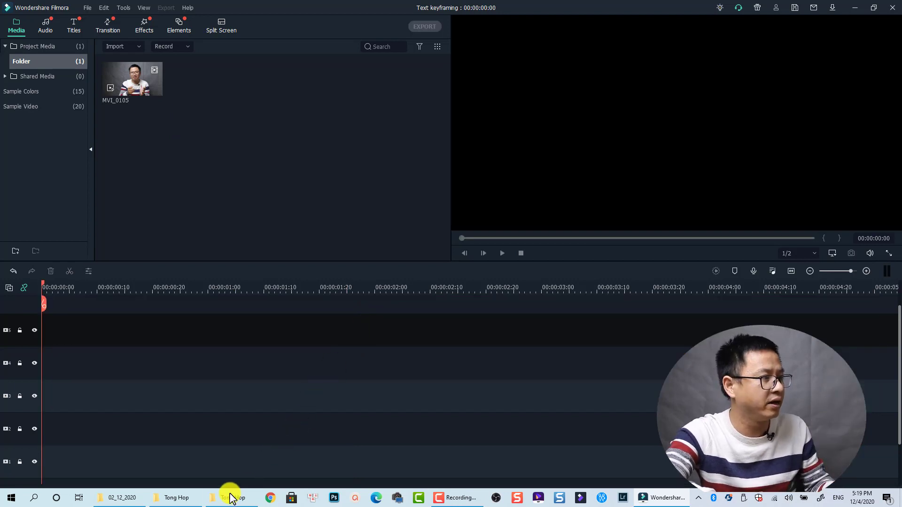
Import Text1.mp4 from Explorer into project media and place MVI_0105 on the timeline.
{"action": "left_click", "coordinate": [231, 497]}
{"action": "left_click_drag", "start_coordinate": [115, 150], "coordinate": [658, 458]}
{"action": "left_click_drag", "start_coordinate": [658, 498], "coordinate": [240, 151]}
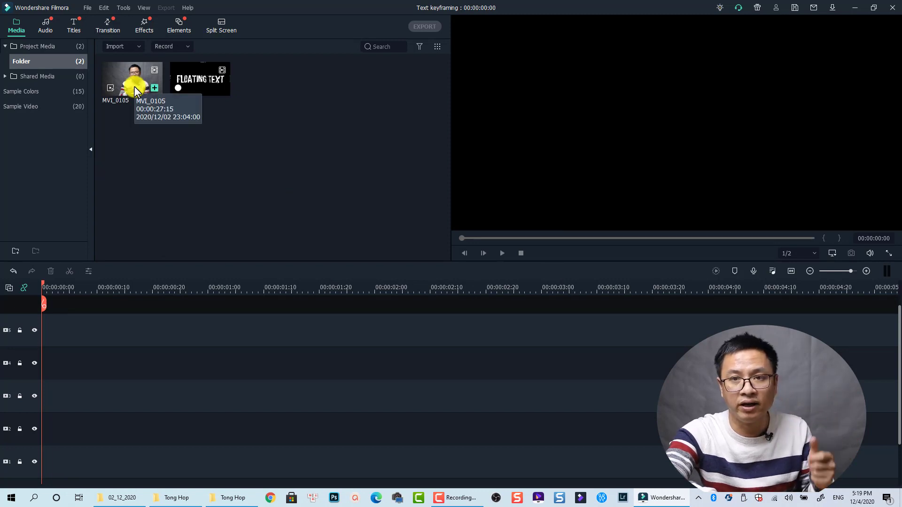
{"action": "left_click_drag", "start_coordinate": [135, 90], "coordinate": [42, 401]}
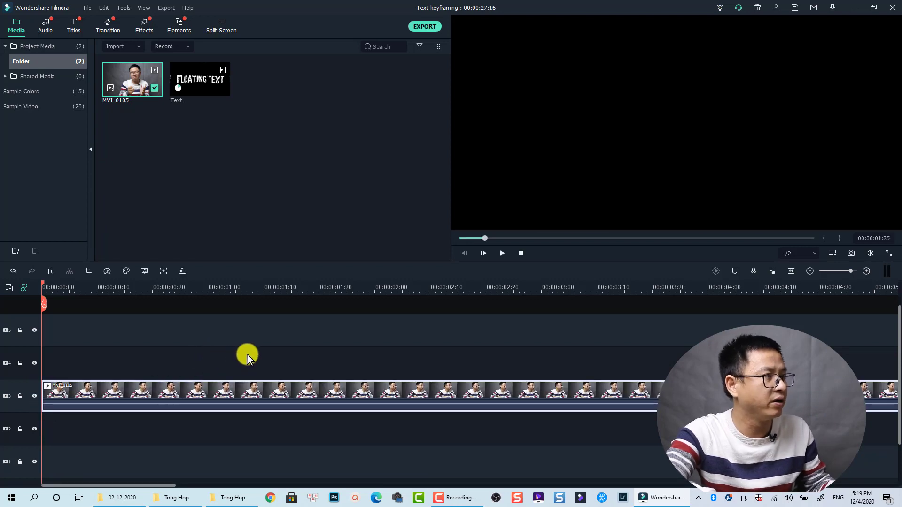
Play back the talking-head clip MVI_0105 on the timeline to preview it.
{"action": "key", "text": "space"}
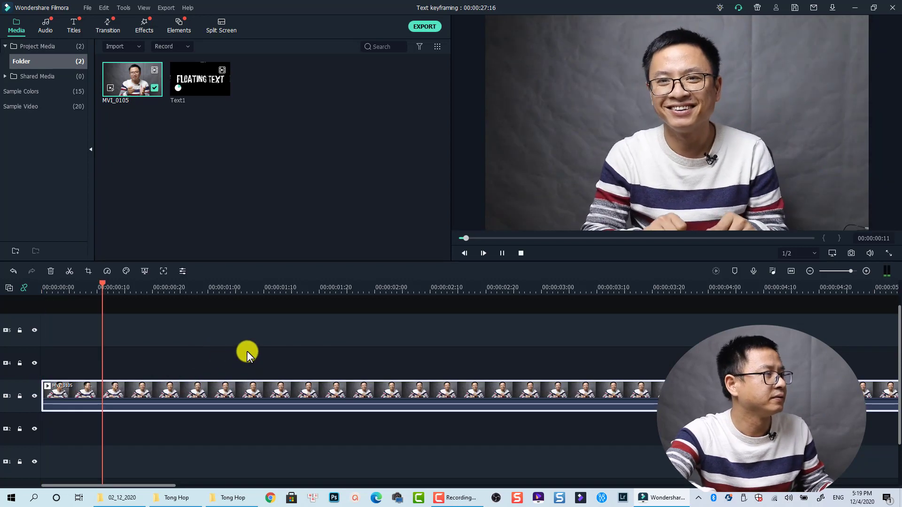
{"action": "left_click", "coordinate": [247, 351]}
{"action": "key", "text": "space"}
Place Text1 on the track above MVI_0105, preview it, and open its video settings.
{"action": "left_click", "coordinate": [196, 88]}
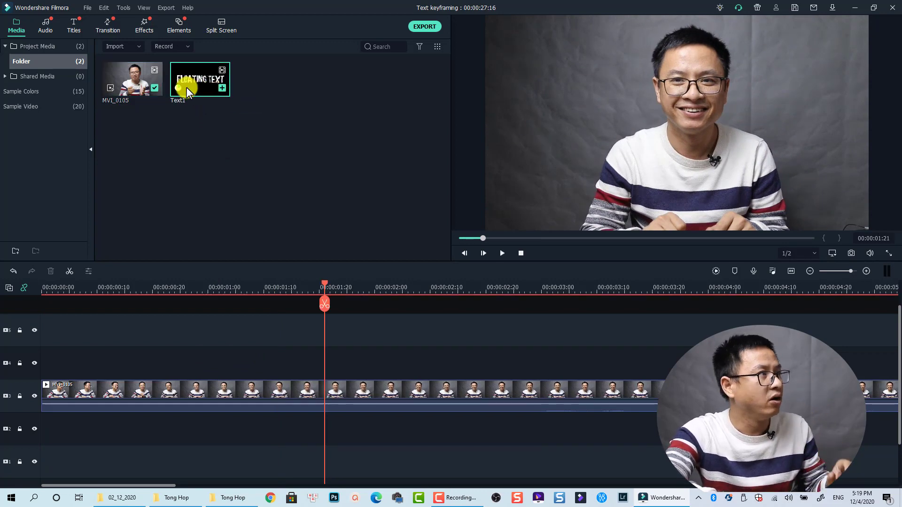
{"action": "left_click_drag", "start_coordinate": [186, 86], "coordinate": [137, 355]}
{"action": "left_click", "coordinate": [119, 290]}
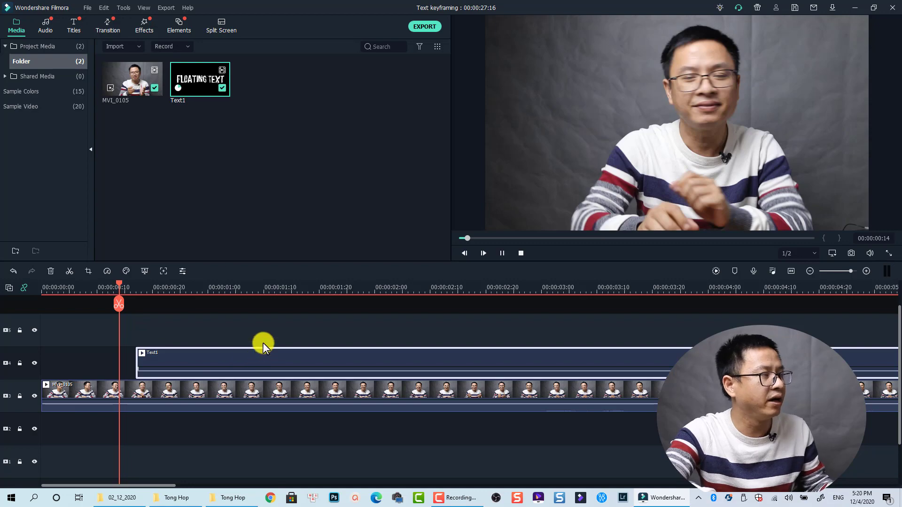
{"action": "left_click", "coordinate": [264, 316]}
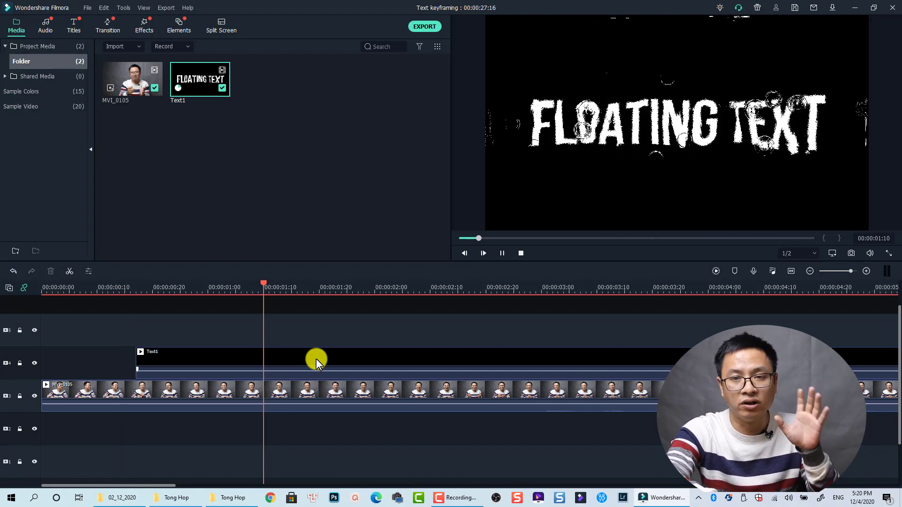
{"action": "left_click", "coordinate": [502, 254]}
{"action": "left_click", "coordinate": [224, 355]}
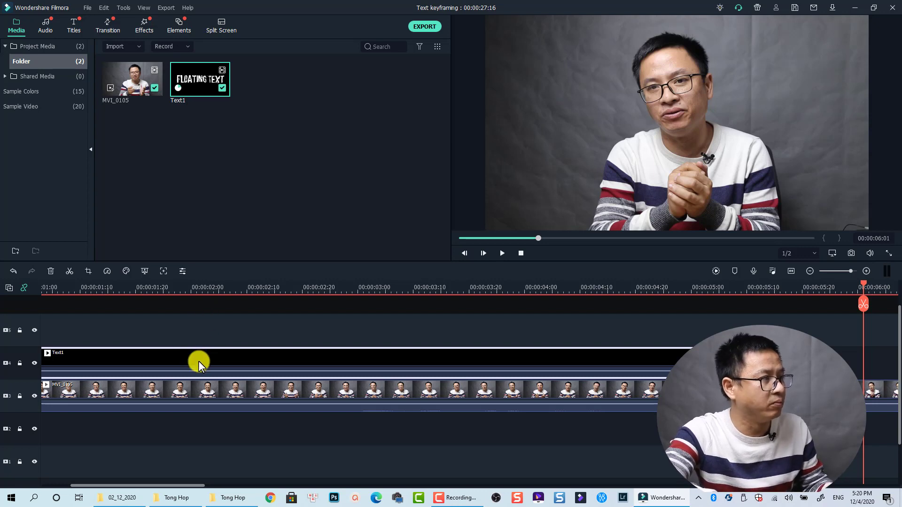
{"action": "double_click", "coordinate": [181, 358]}
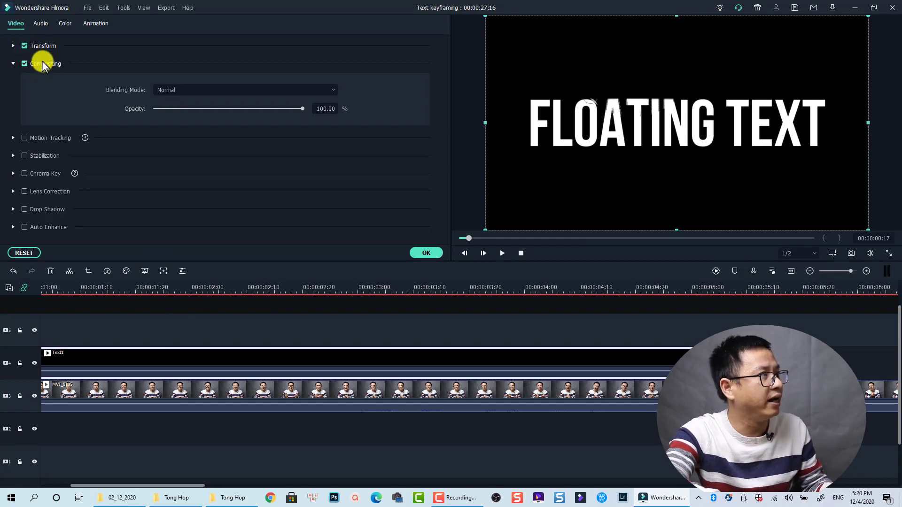
Set Text1's blending mode to Screen and preview the white text over the footage.
{"action": "left_click", "coordinate": [222, 88]}
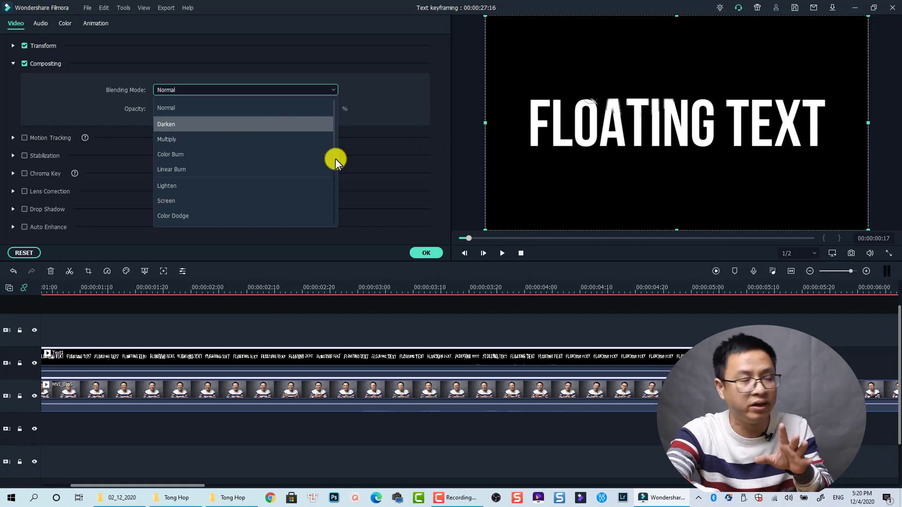
{"action": "left_click", "coordinate": [195, 199]}
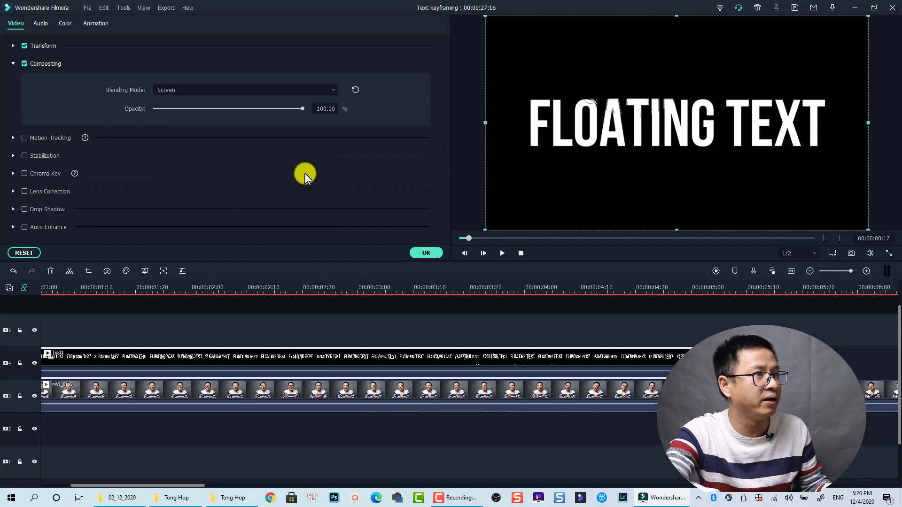
{"action": "left_click", "coordinate": [47, 294]}
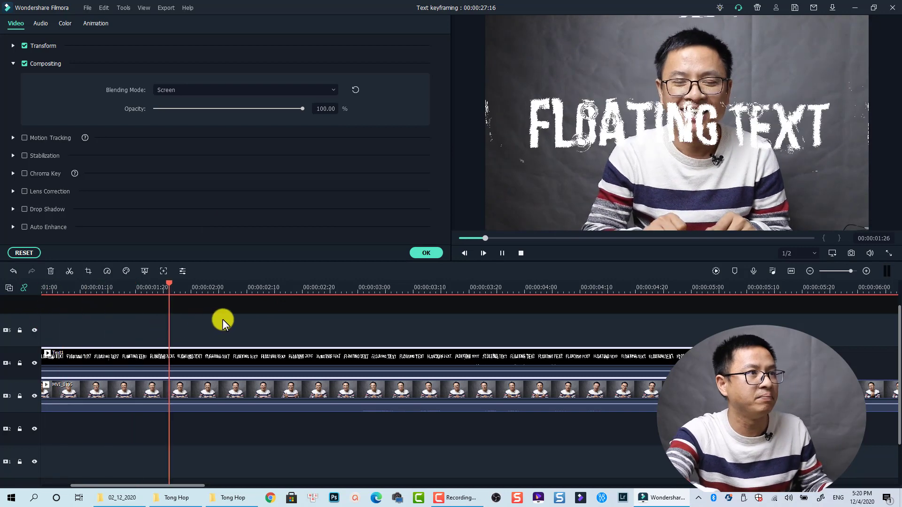
{"action": "key", "text": "space"}
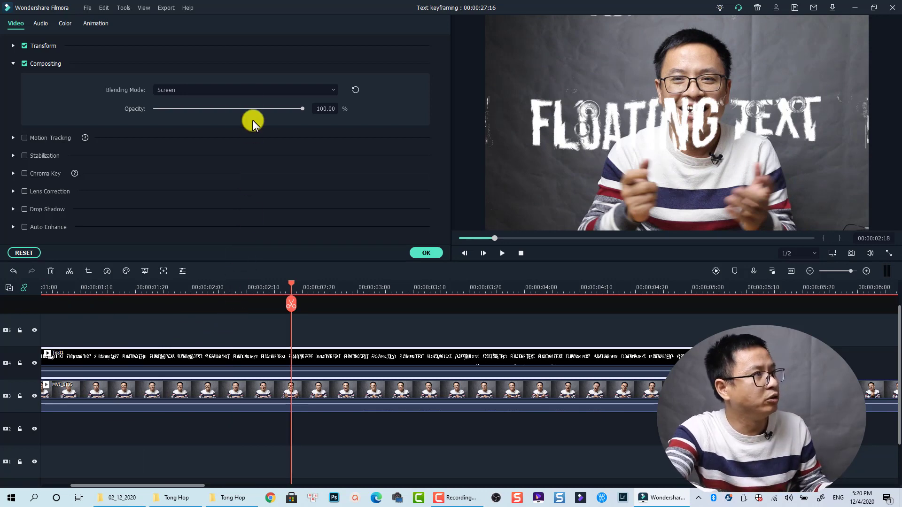
{"action": "left_click", "coordinate": [242, 91]}
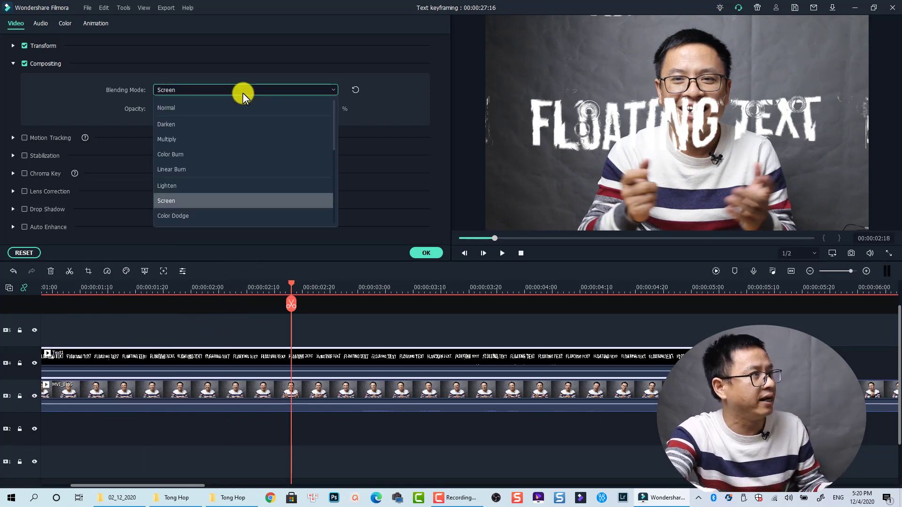
Try Multiply on Text1, then work through Color Burn and Screen to Linear Dodge.
{"action": "left_click", "coordinate": [179, 139]}
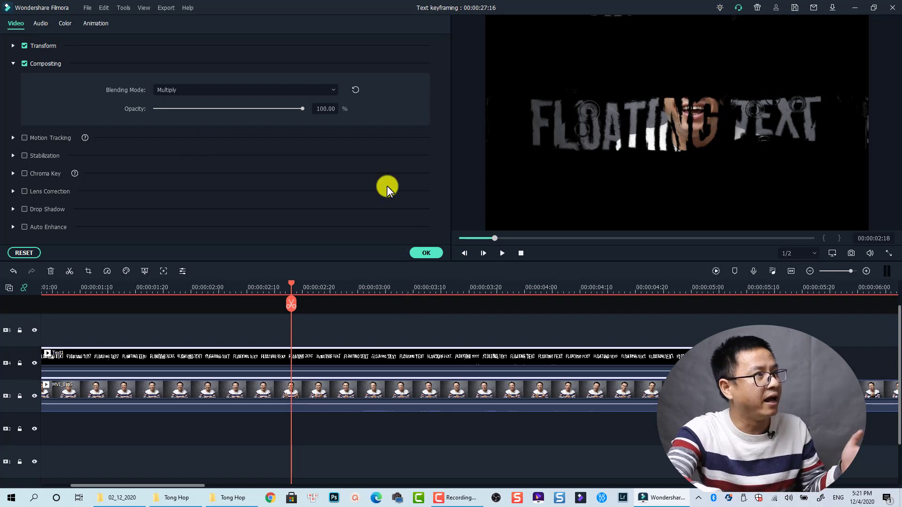
{"action": "scroll", "coordinate": [241, 89], "scroll_direction": "down", "scroll_amount": 1}
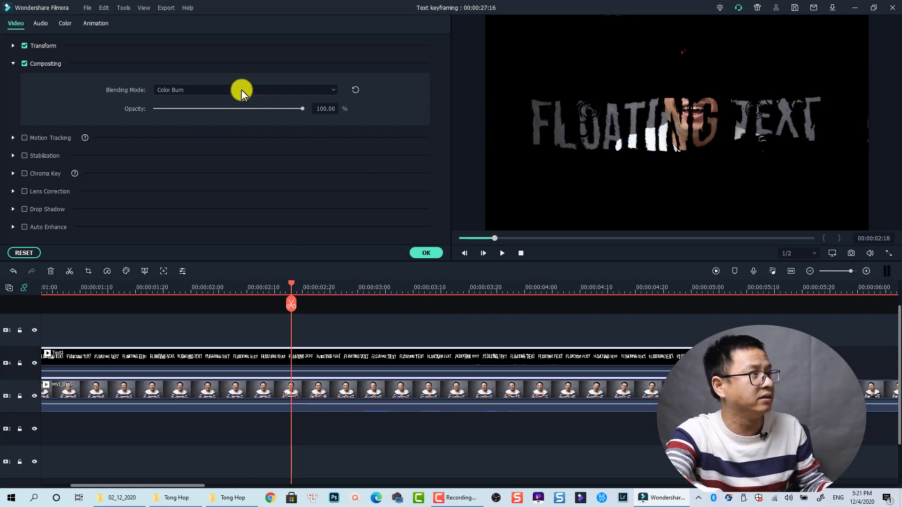
{"action": "scroll", "coordinate": [241, 89], "scroll_direction": "down", "scroll_amount": 3}
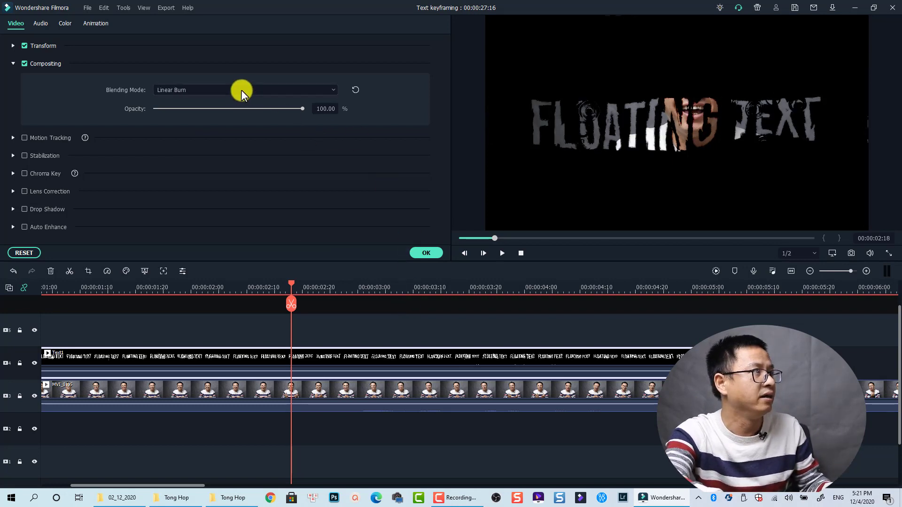
{"action": "scroll", "coordinate": [247, 89], "scroll_direction": "down", "scroll_amount": 1}
{"action": "scroll", "coordinate": [247, 88], "scroll_direction": "down", "scroll_amount": 1}
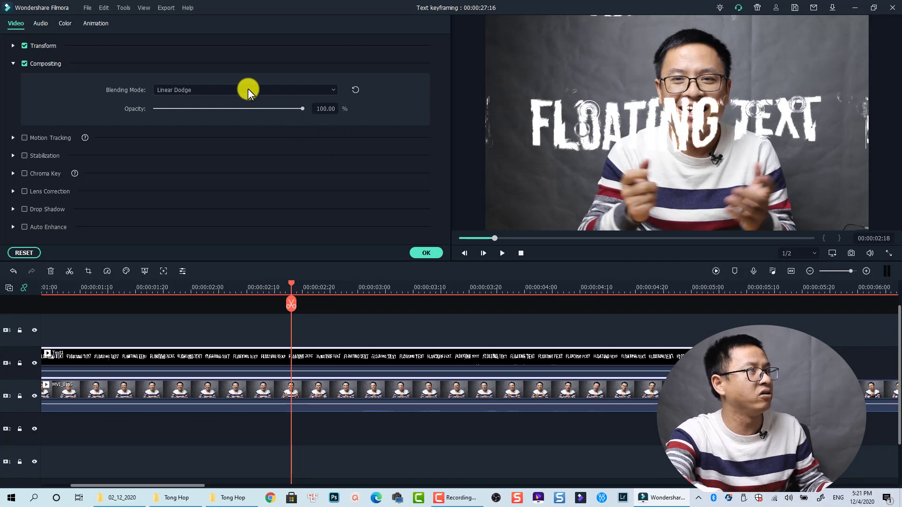
{"action": "left_click", "coordinate": [283, 90]}
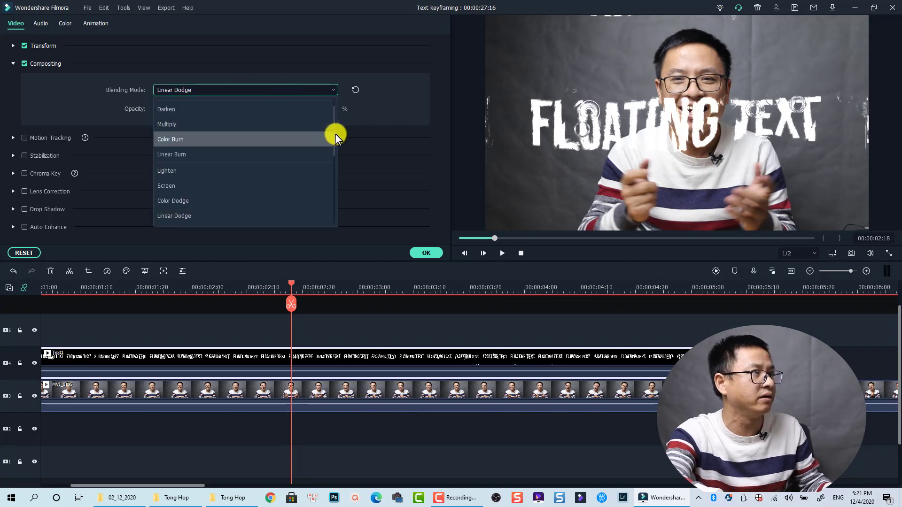
{"action": "left_click_drag", "start_coordinate": [334, 134], "coordinate": [328, 195]}
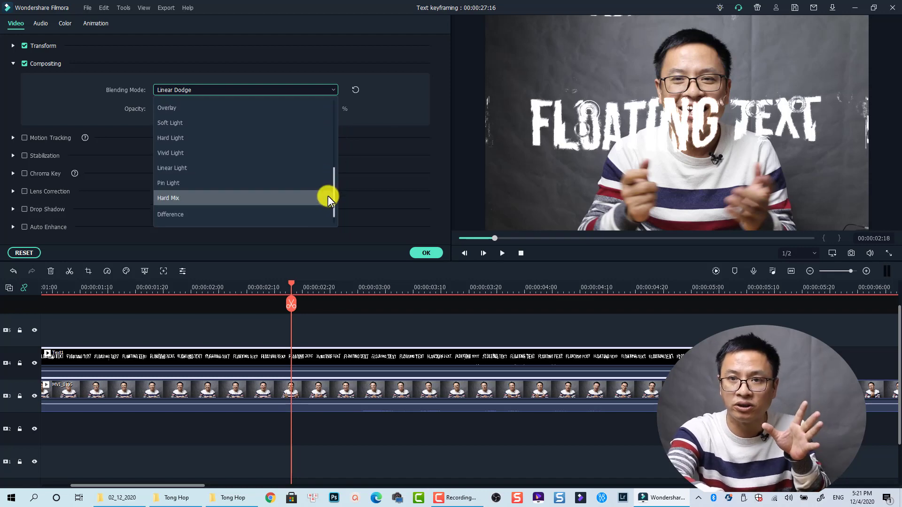